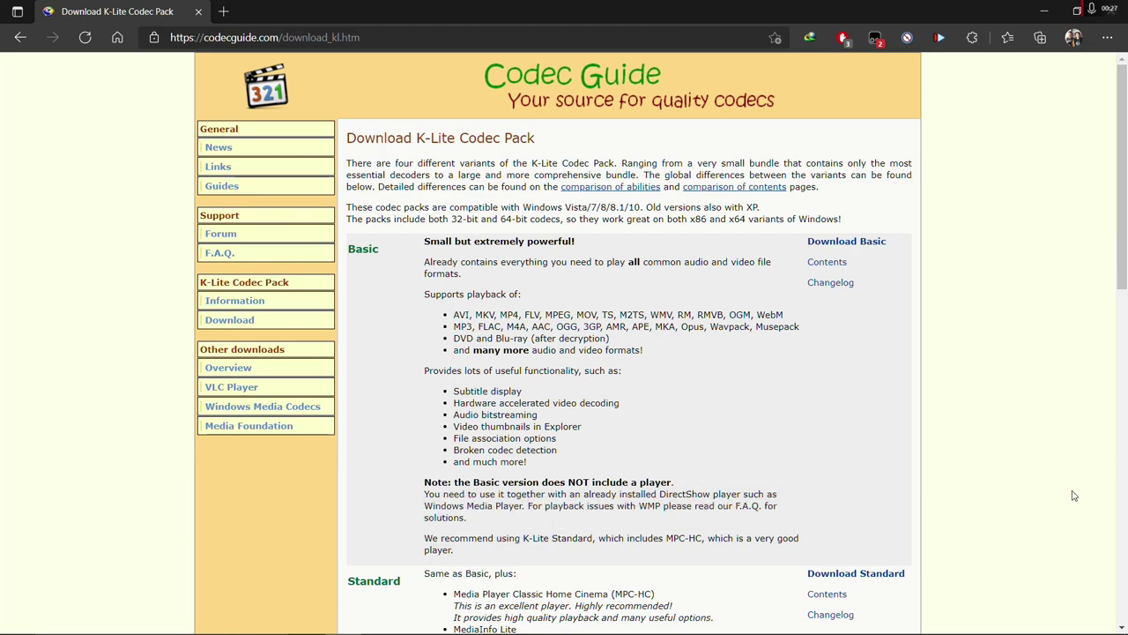
{"action": "left_click", "coordinate": [974, 624]}
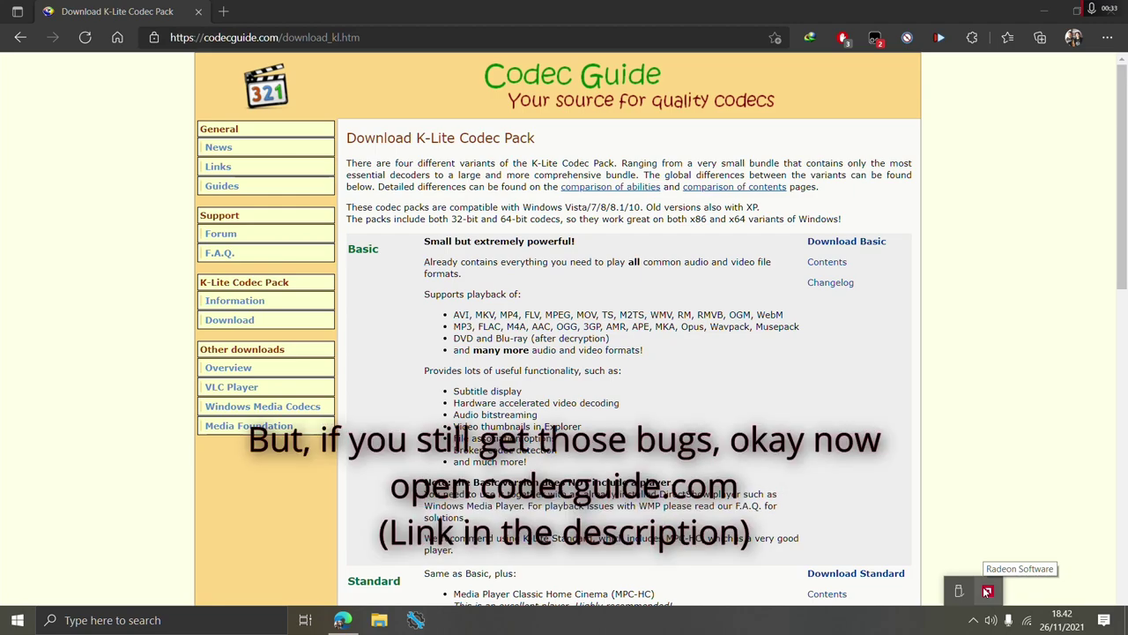
{"action": "left_click", "coordinate": [957, 382]}
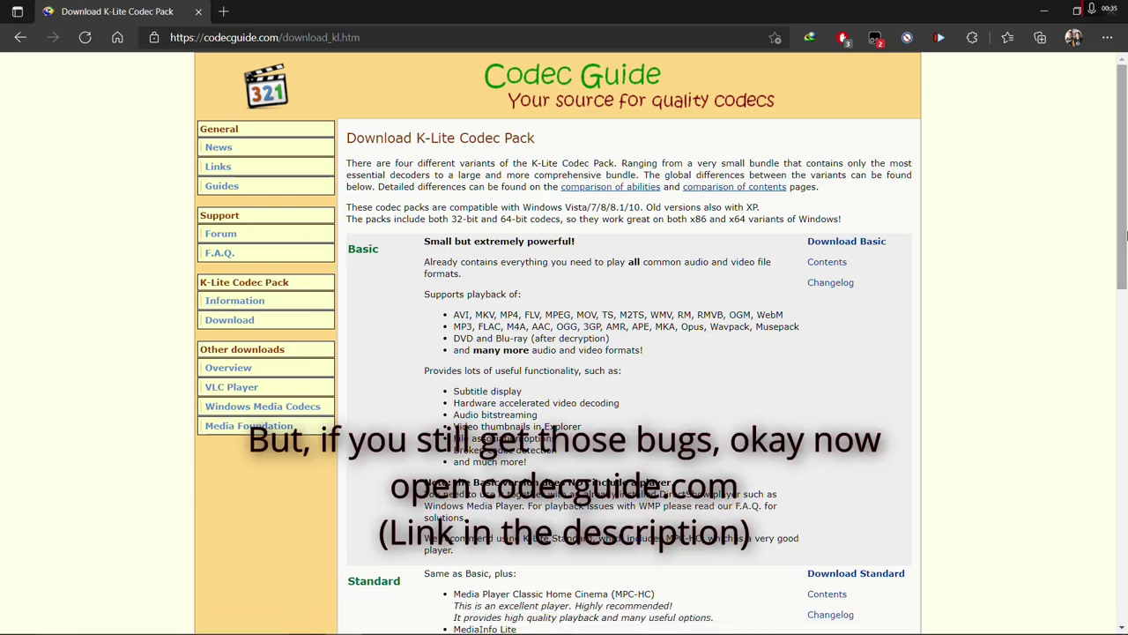
{"action": "left_click_drag", "start_coordinate": [360, 37], "coordinate": [170, 37]}
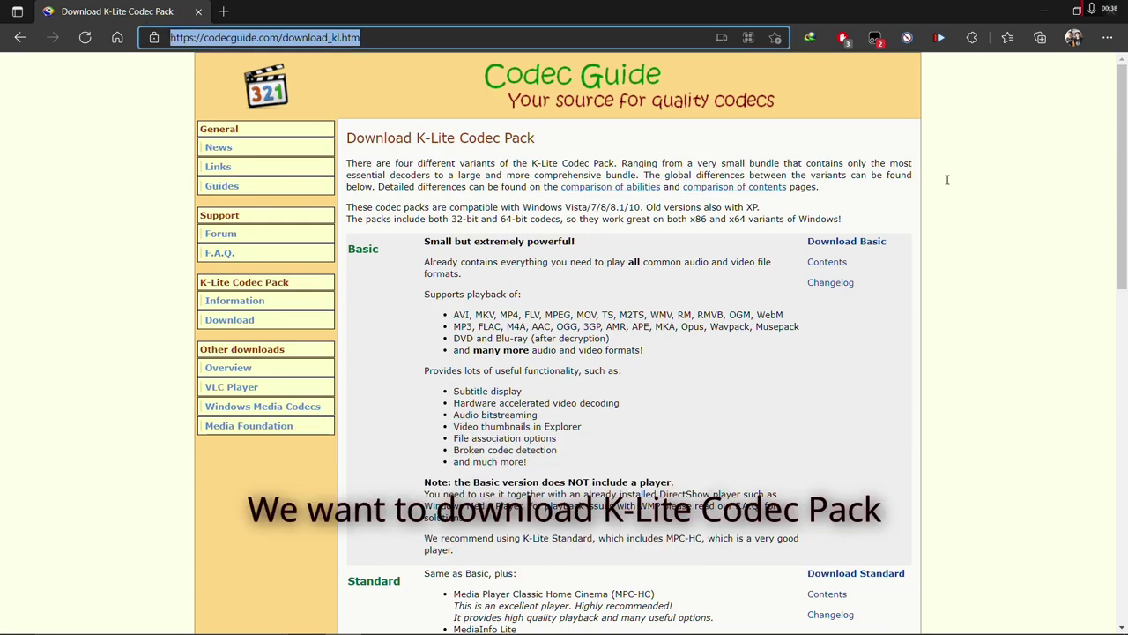
Download the Mega variant of the K-Lite Codec Pack from Server 1, keeping the suggested save location
{"action": "left_click_drag", "start_coordinate": [1121, 171], "coordinate": [1117, 400]}
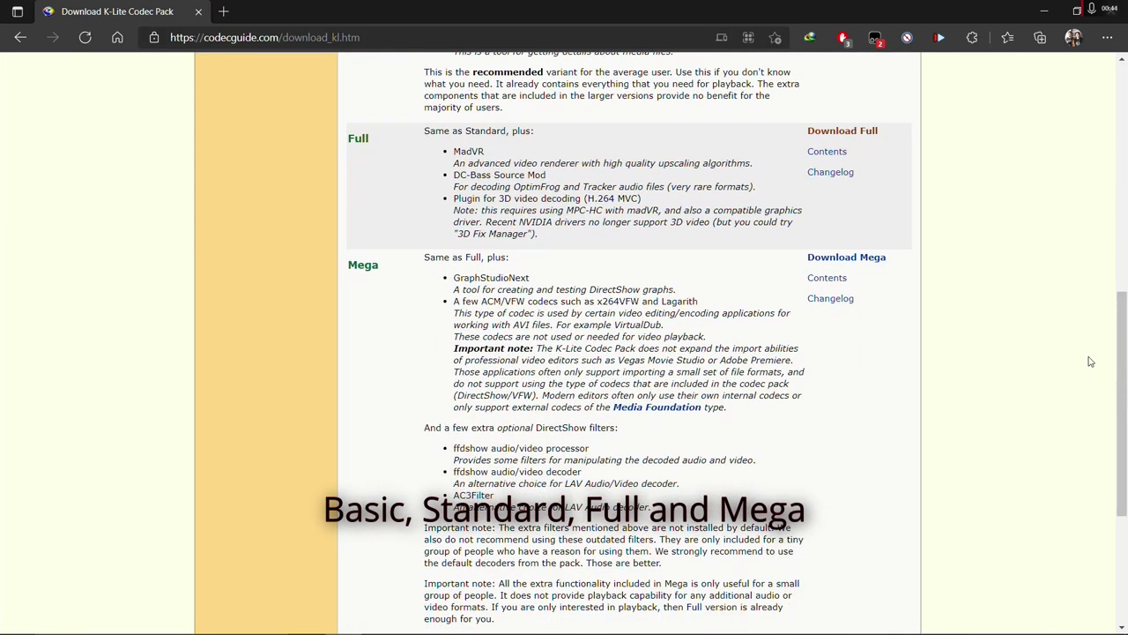
{"action": "left_click", "coordinate": [872, 258]}
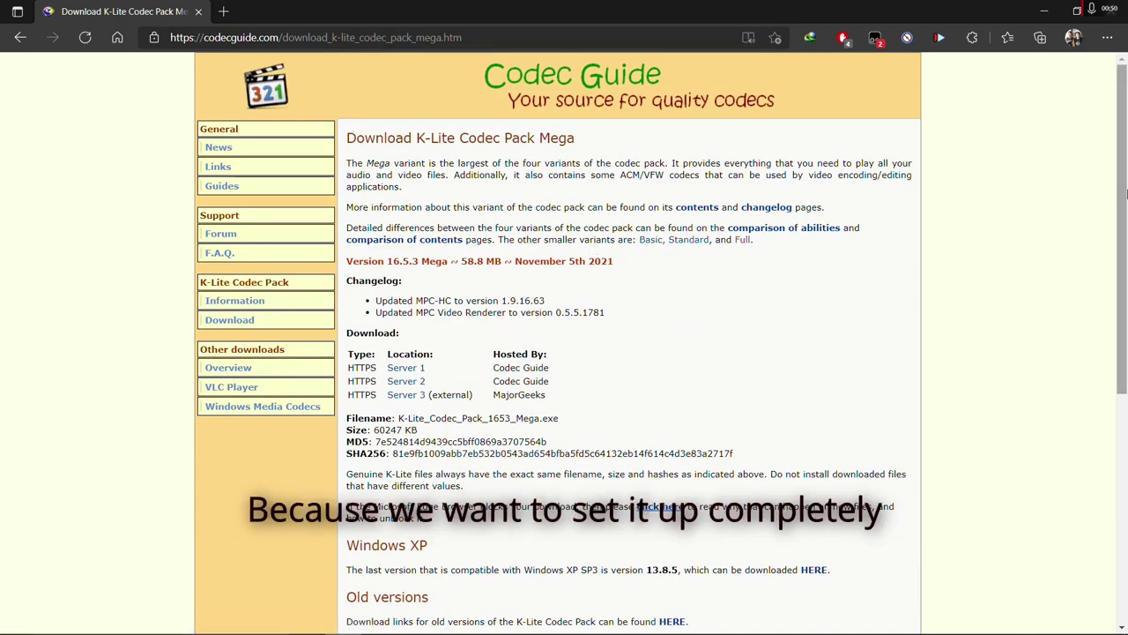
{"action": "scroll", "coordinate": [1126, 192], "scroll_direction": "down", "scroll_amount": 1}
{"action": "left_click", "coordinate": [396, 307]}
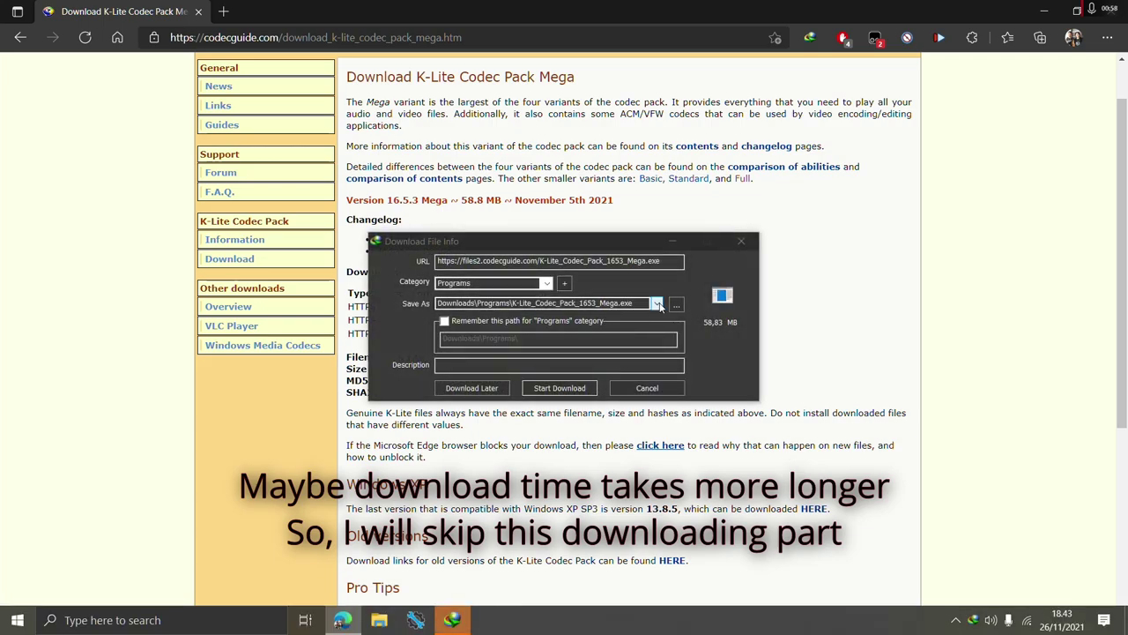
{"action": "left_click", "coordinate": [576, 390]}
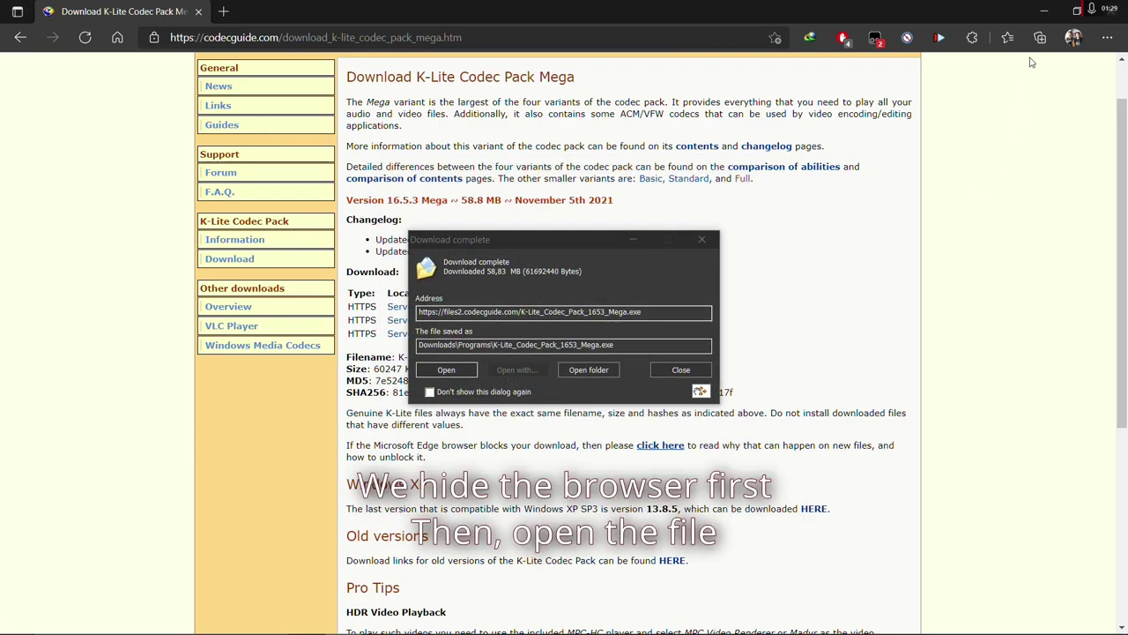
Run the downloaded K-Lite_Codec_Pack_1653_Mega.exe with permission to change the device, and choose the Advanced installation mode
{"action": "left_click", "coordinate": [1043, 11]}
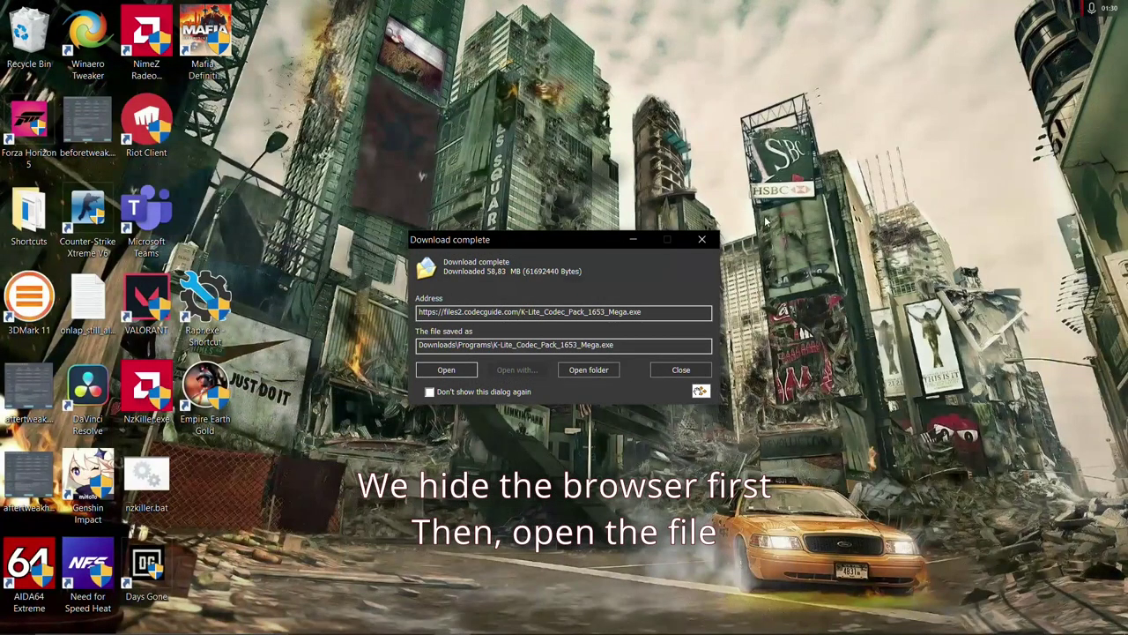
{"action": "left_click", "coordinate": [460, 369]}
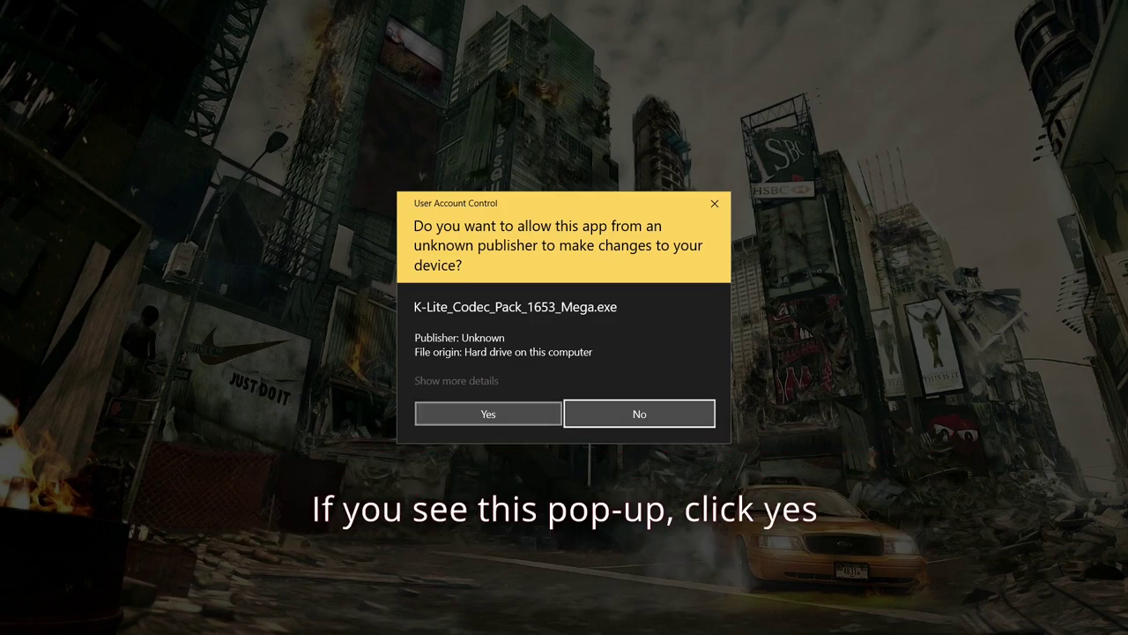
{"action": "left_click", "coordinate": [490, 413]}
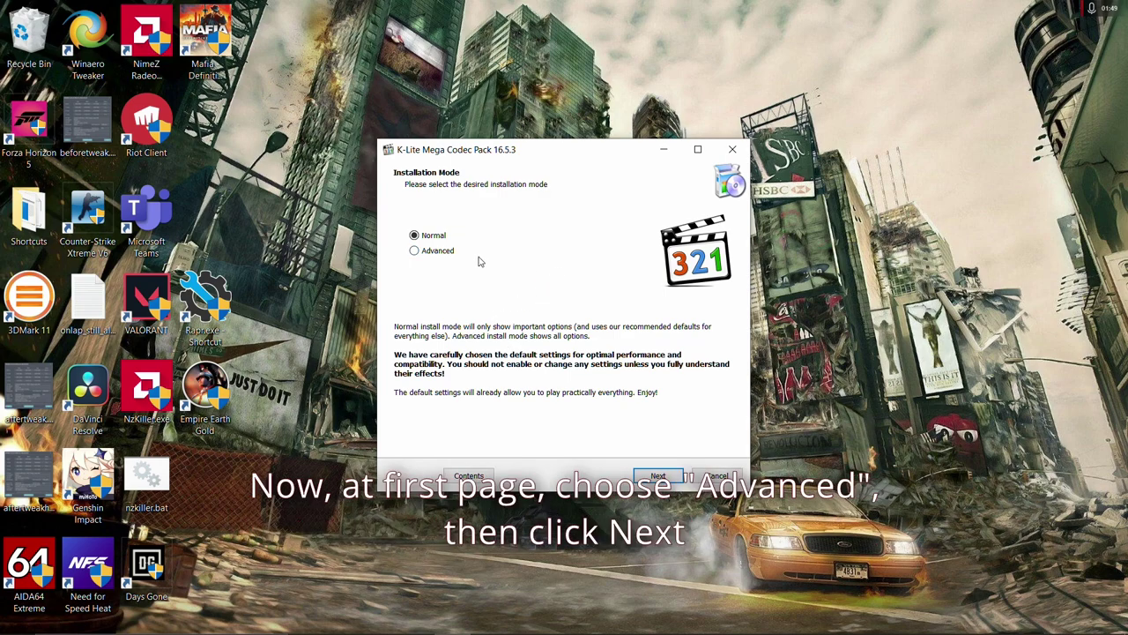
{"action": "left_click", "coordinate": [435, 253]}
{"action": "left_click", "coordinate": [657, 476]}
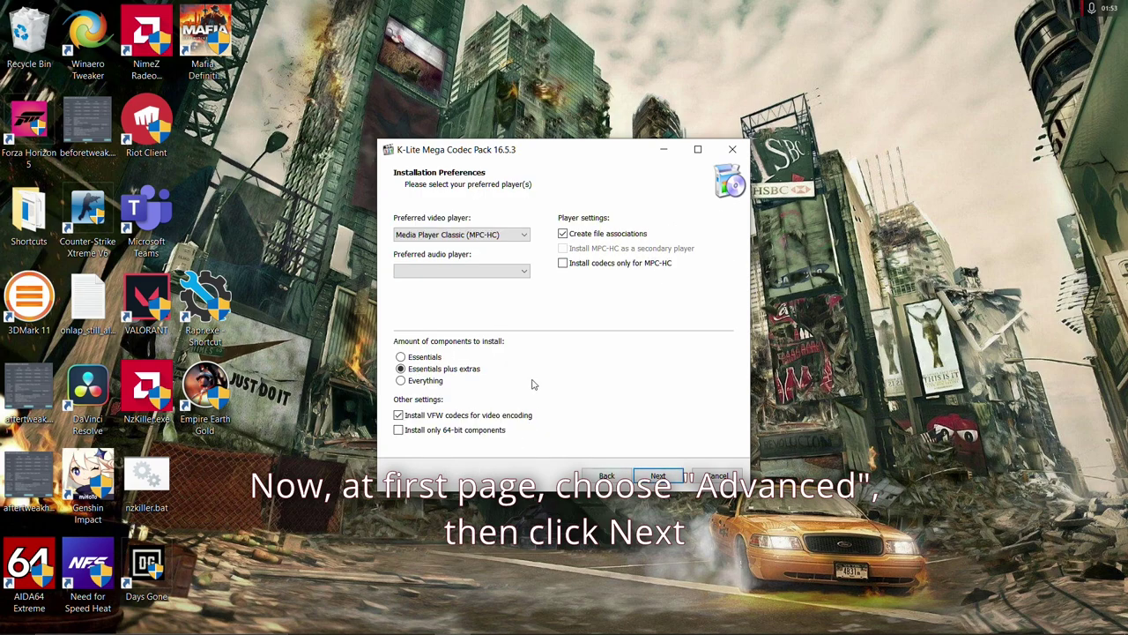
Set the preferred video player to Media Player Classic (MPC-HC) and the preferred audio player to Something else
{"action": "left_click", "coordinate": [458, 234]}
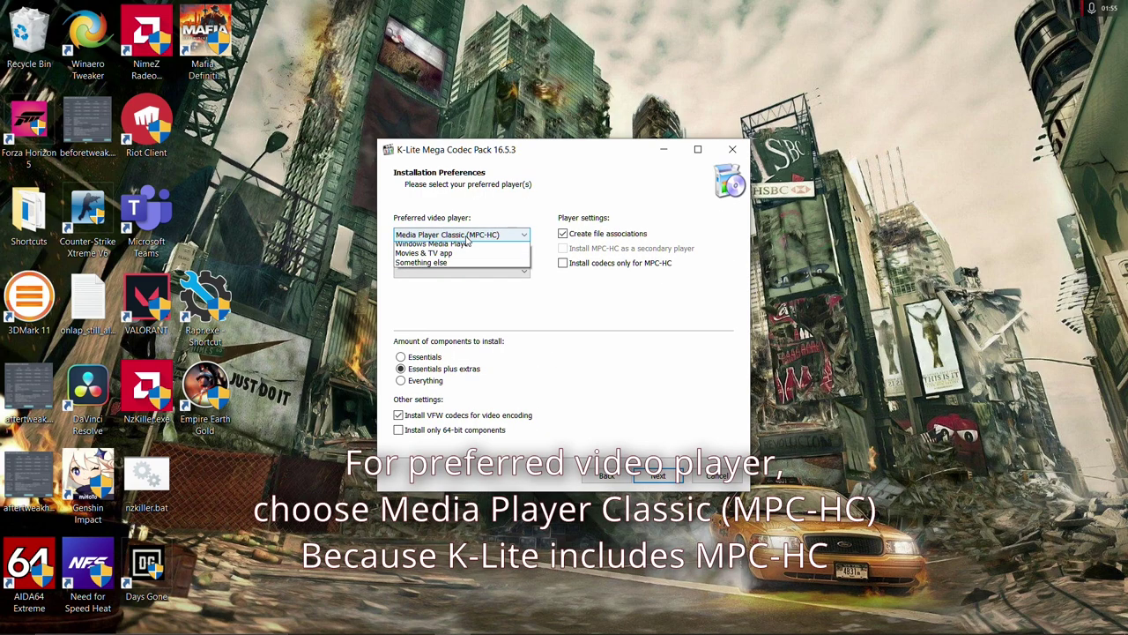
{"action": "left_click", "coordinate": [455, 247]}
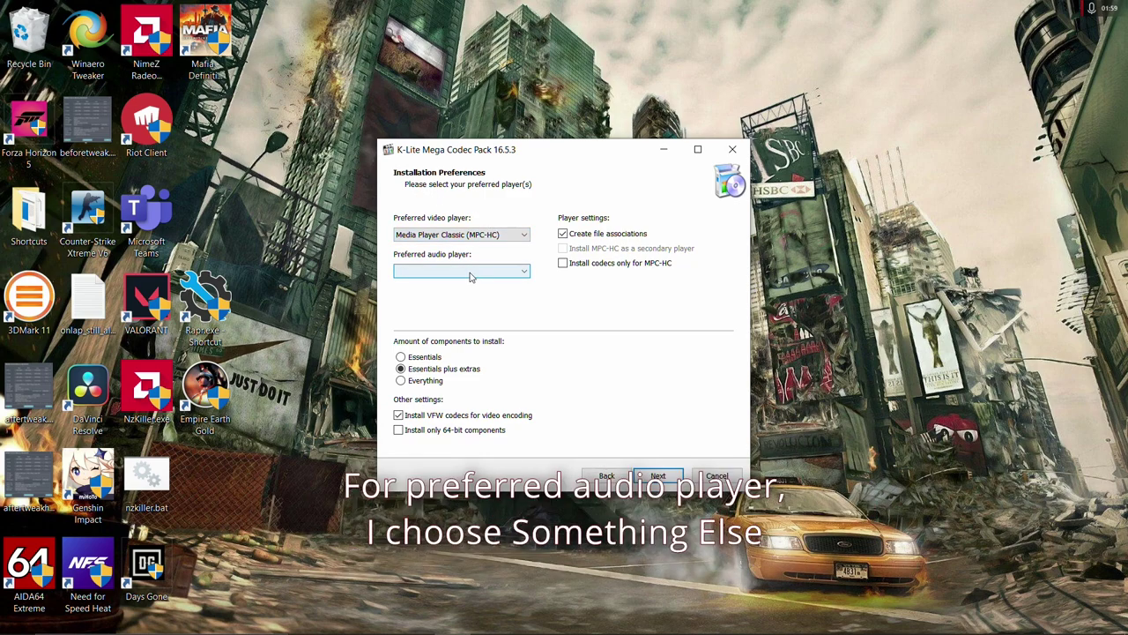
{"action": "left_click", "coordinate": [468, 277]}
{"action": "left_click", "coordinate": [446, 315]}
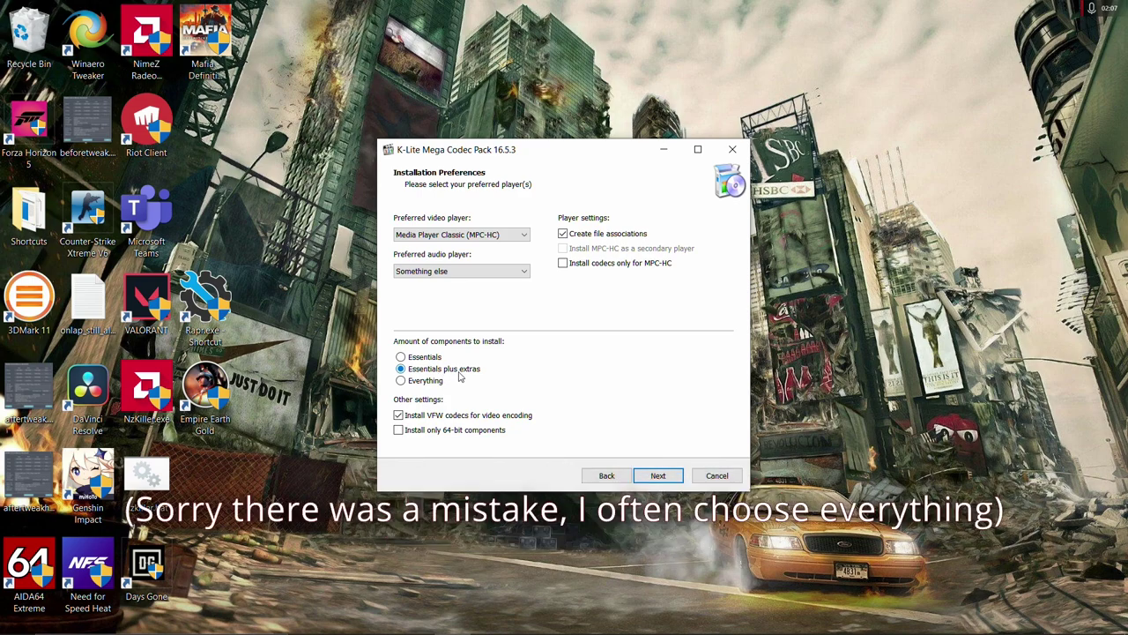
Set the amount of components to install to Everything and accept the default destination folder
{"action": "left_click", "coordinate": [659, 475]}
{"action": "left_click", "coordinate": [604, 476]}
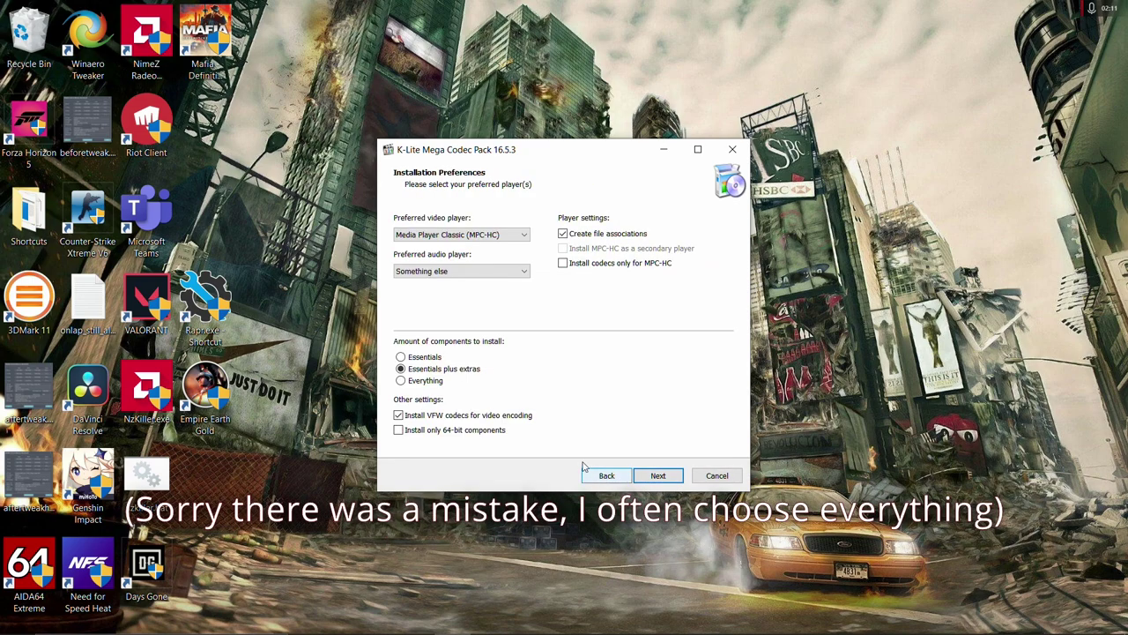
{"action": "left_click", "coordinate": [434, 381]}
{"action": "left_click", "coordinate": [657, 477]}
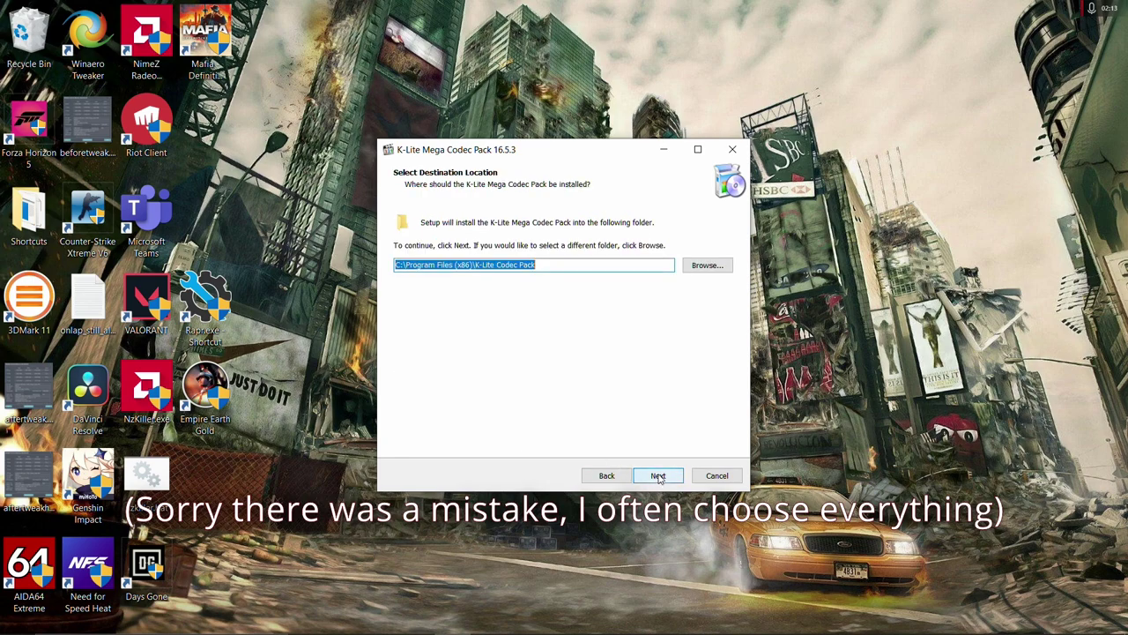
{"action": "left_click", "coordinate": [665, 477]}
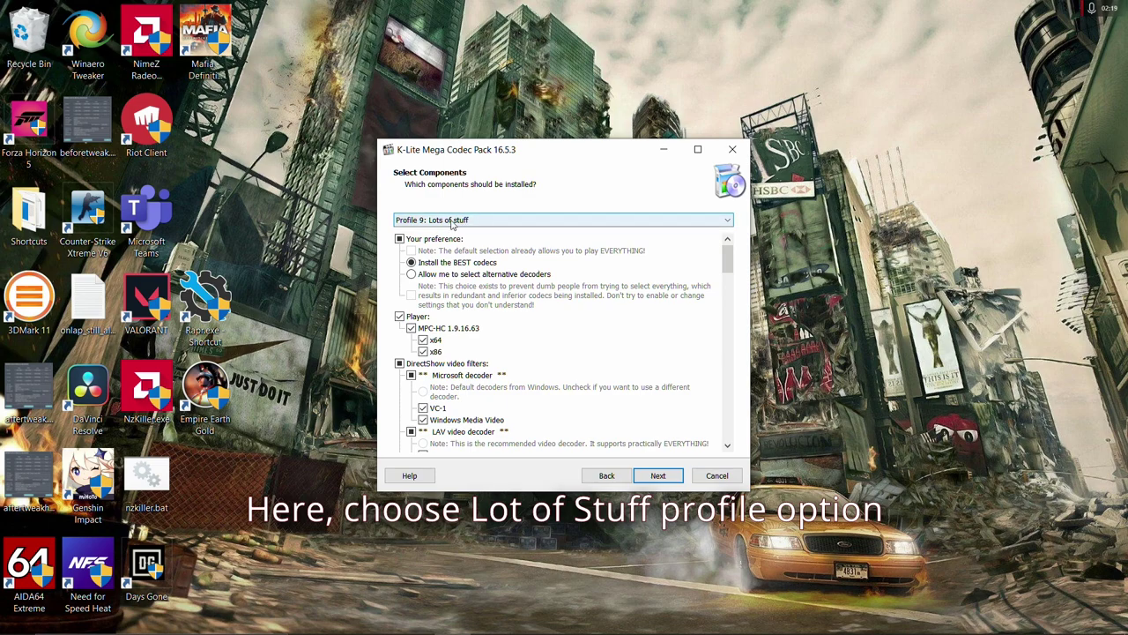
Select the component profile "Profile 9: Lots of stuff" and accept the default Start Menu folder
{"action": "left_click", "coordinate": [452, 222]}
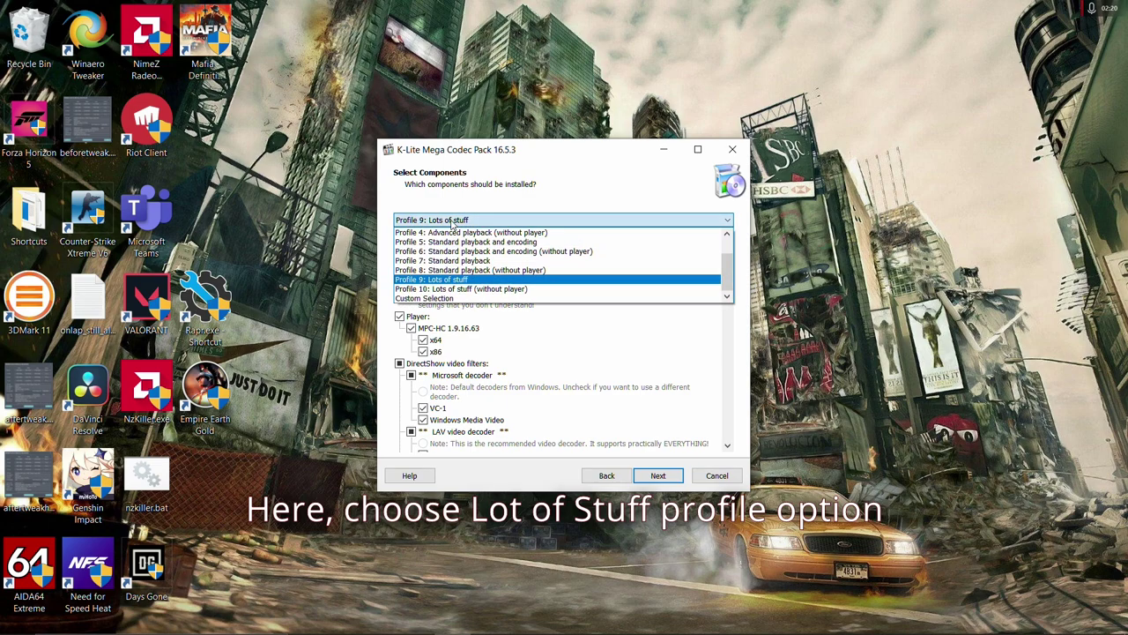
{"action": "left_click", "coordinate": [464, 280]}
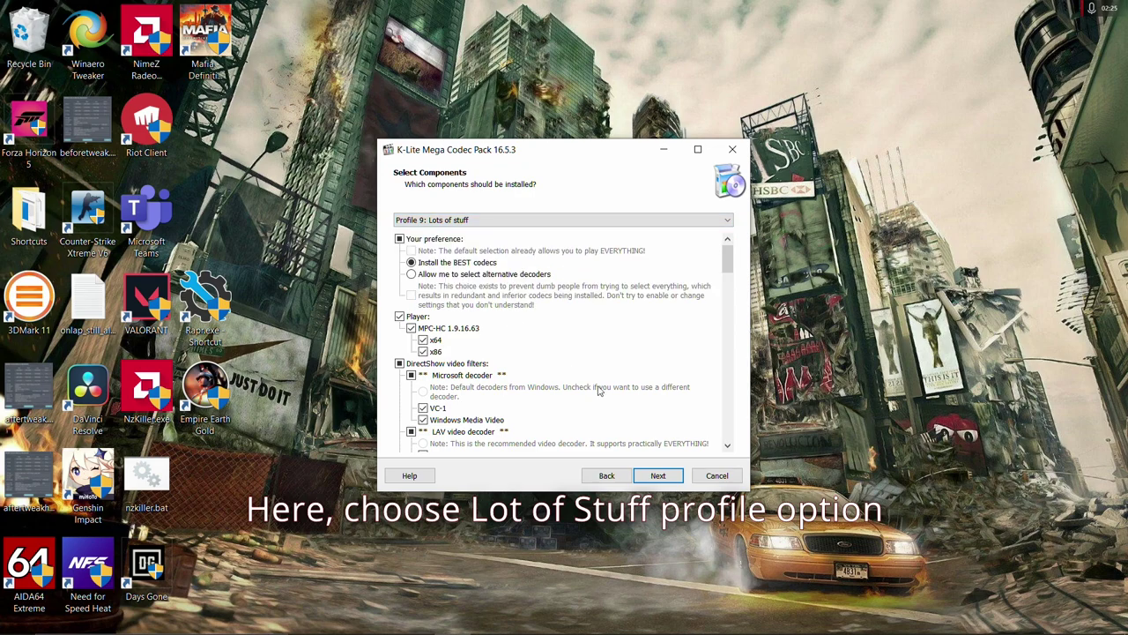
{"action": "left_click", "coordinate": [658, 476]}
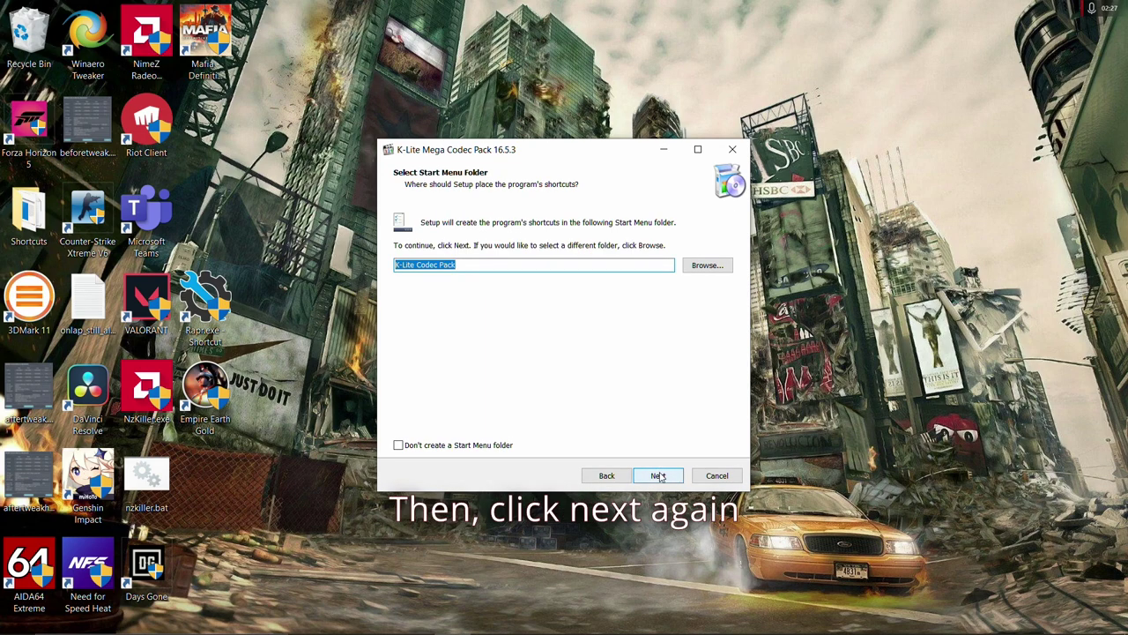
{"action": "left_click", "coordinate": [658, 476]}
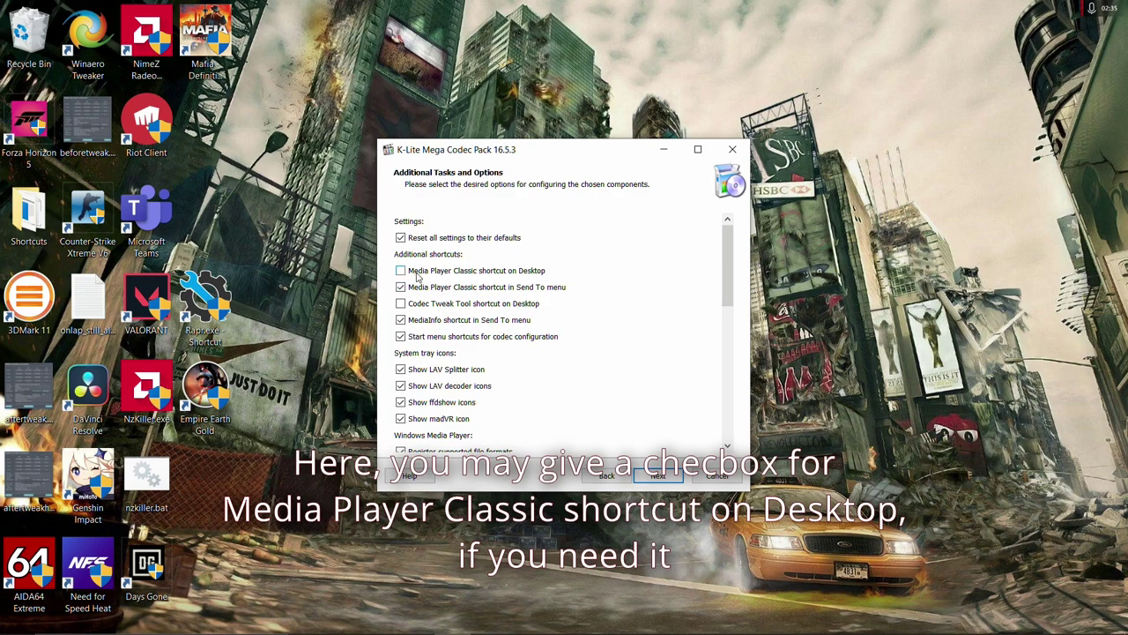
Turn off "Show optional offer" in the additional tasks and continue to the MPC-HC configuration
{"action": "left_click_drag", "start_coordinate": [725, 275], "coordinate": [733, 423]}
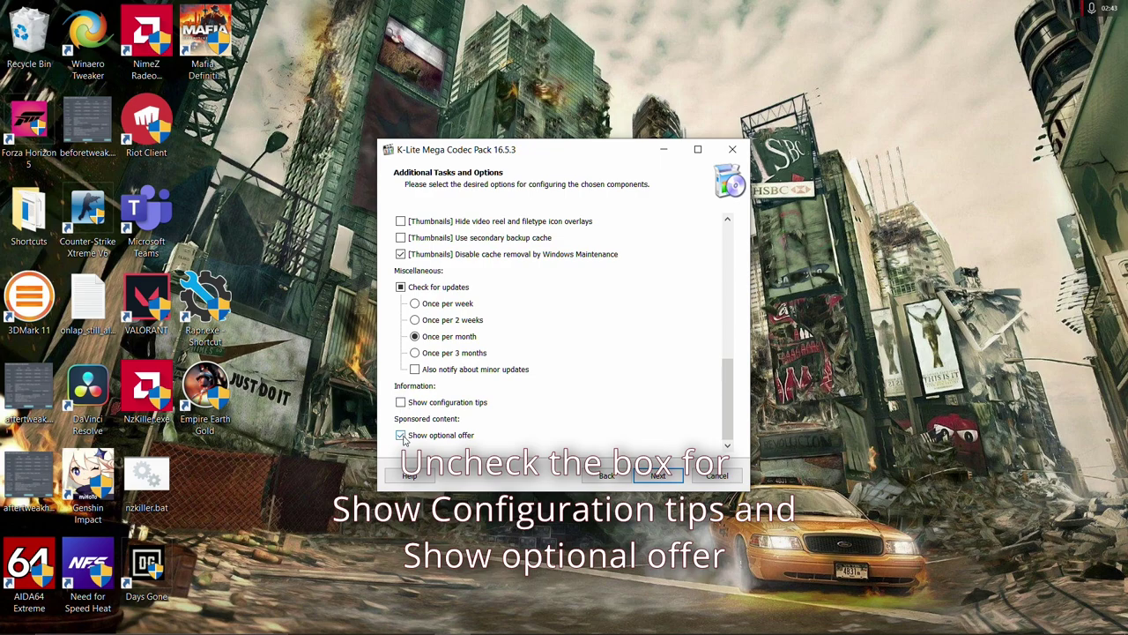
{"action": "left_click", "coordinate": [401, 435]}
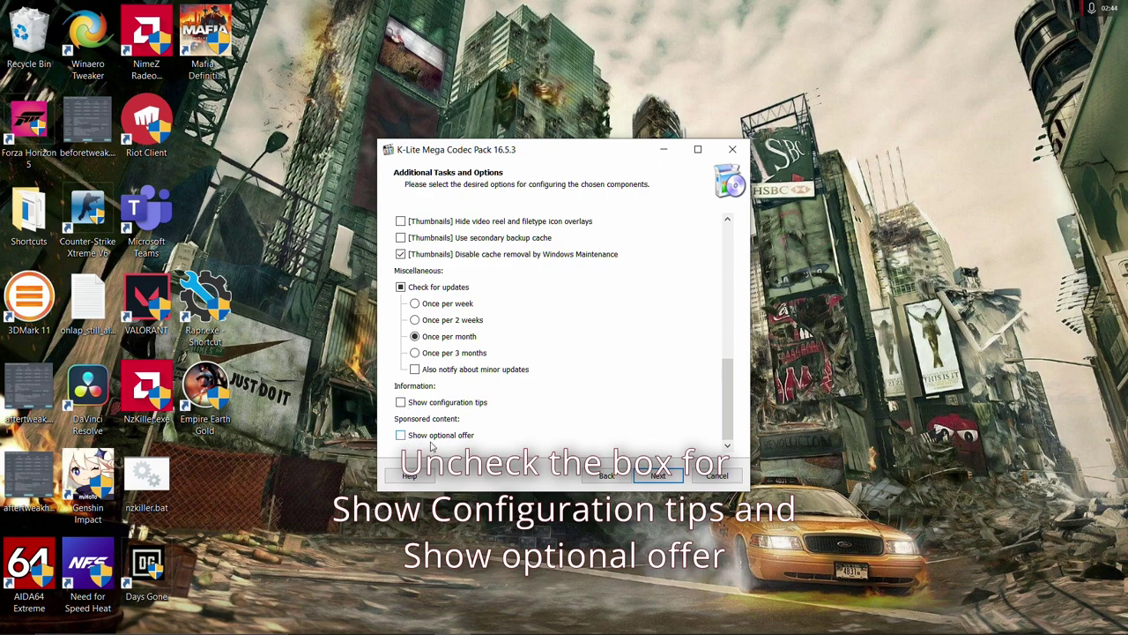
{"action": "left_click", "coordinate": [663, 479]}
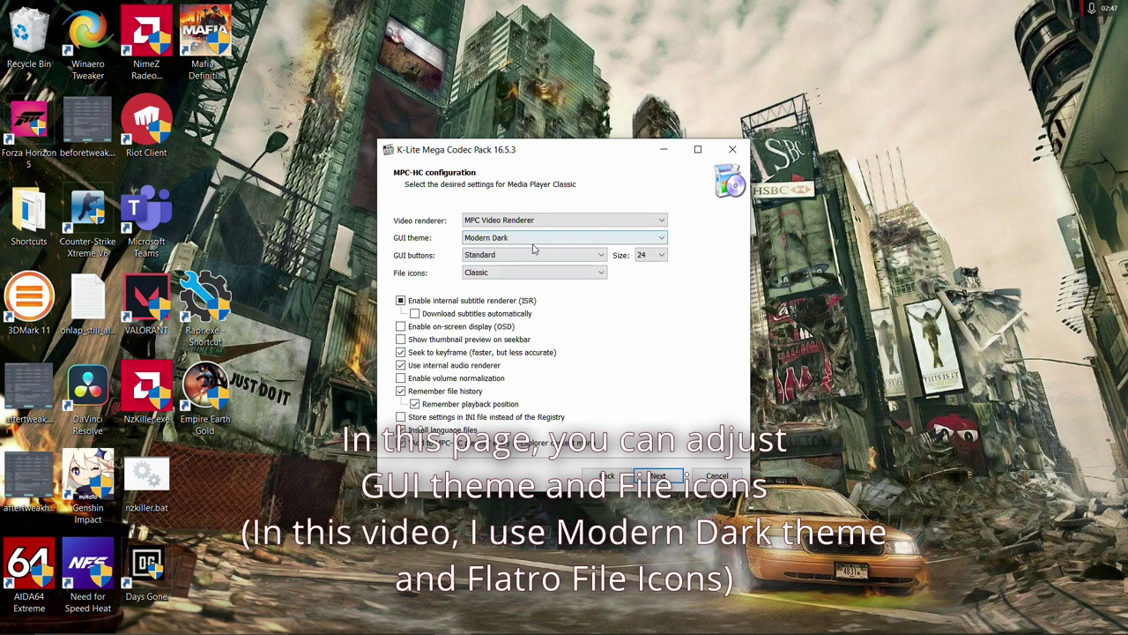
Set the MPC-HC GUI theme to Modern Dark and the file icons to Flatro, and continue to the hardware acceleration settings
{"action": "left_click", "coordinate": [507, 237]}
{"action": "left_click", "coordinate": [504, 261]}
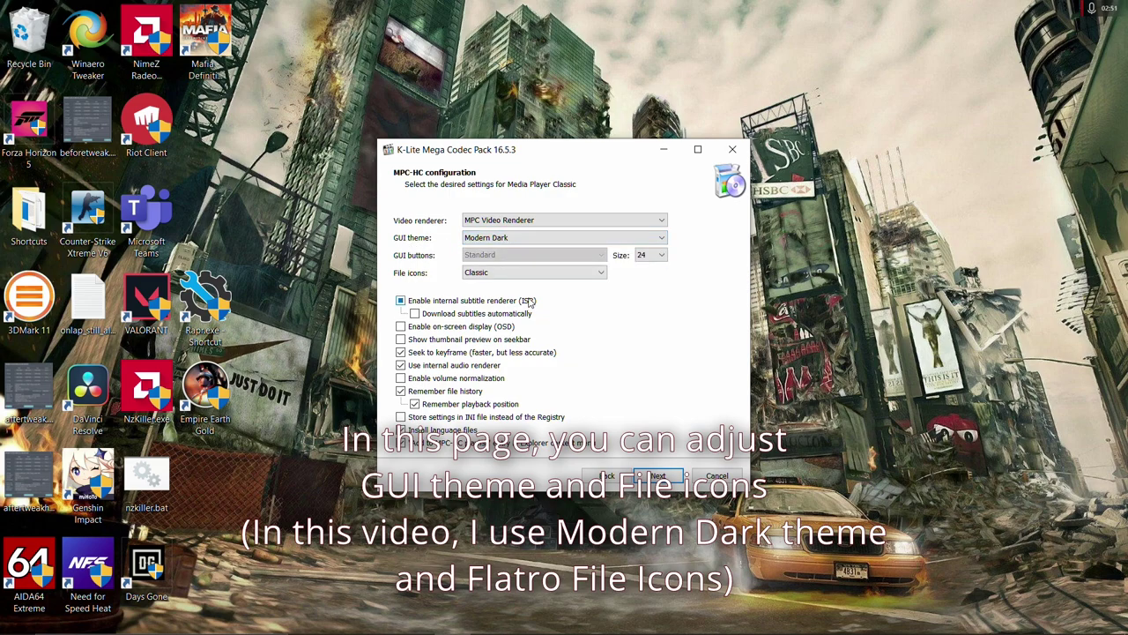
{"action": "left_click", "coordinate": [536, 273]}
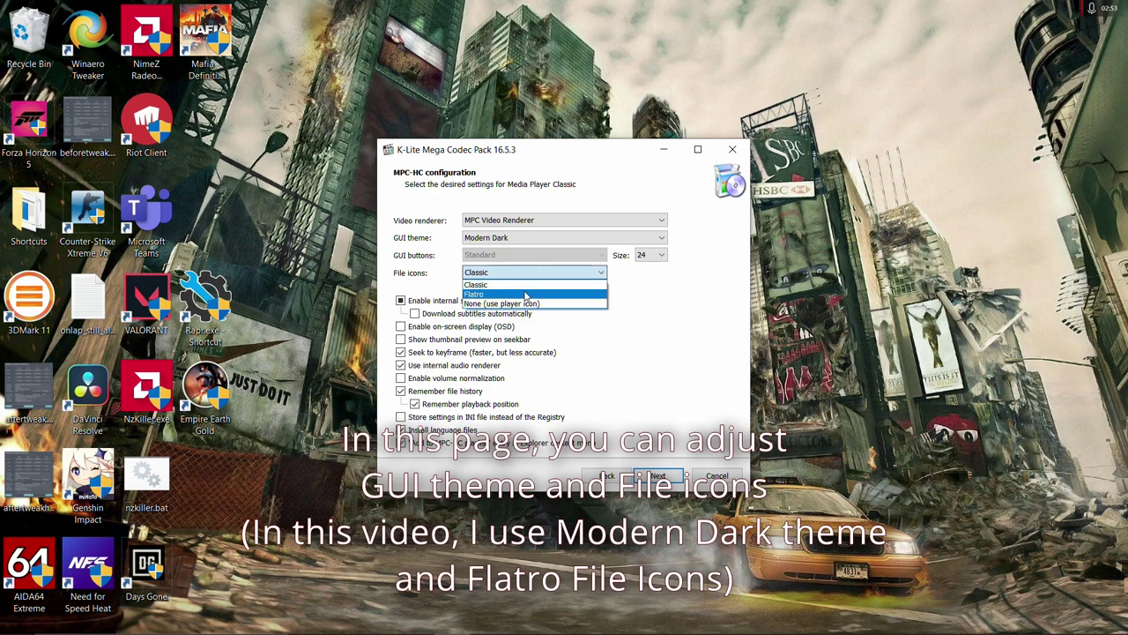
{"action": "left_click", "coordinate": [525, 294]}
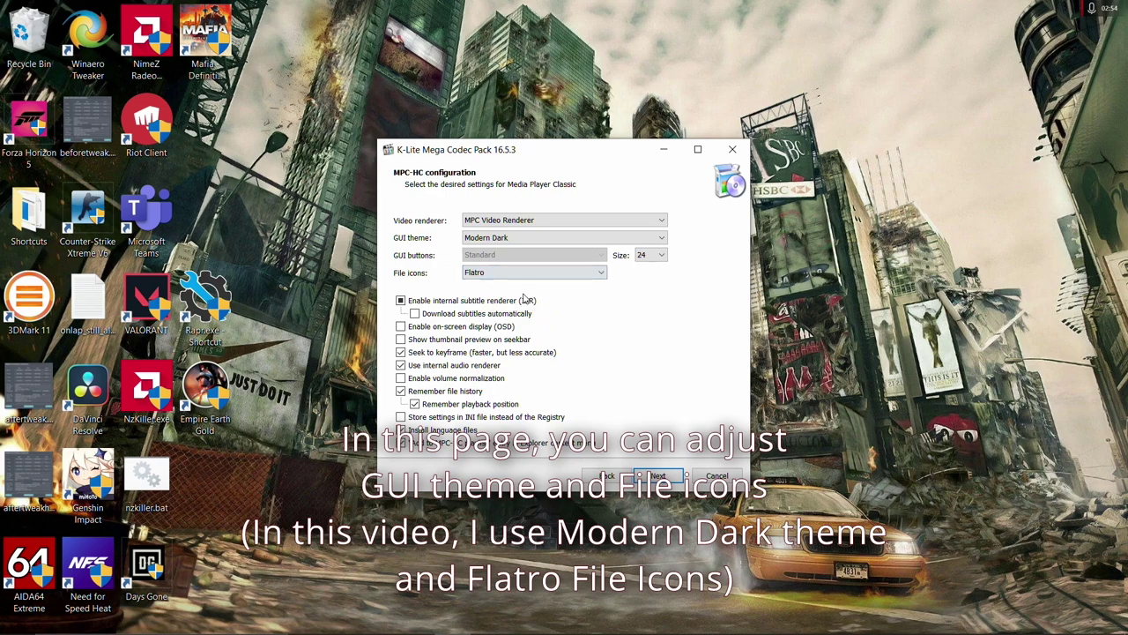
{"action": "left_click", "coordinate": [657, 476]}
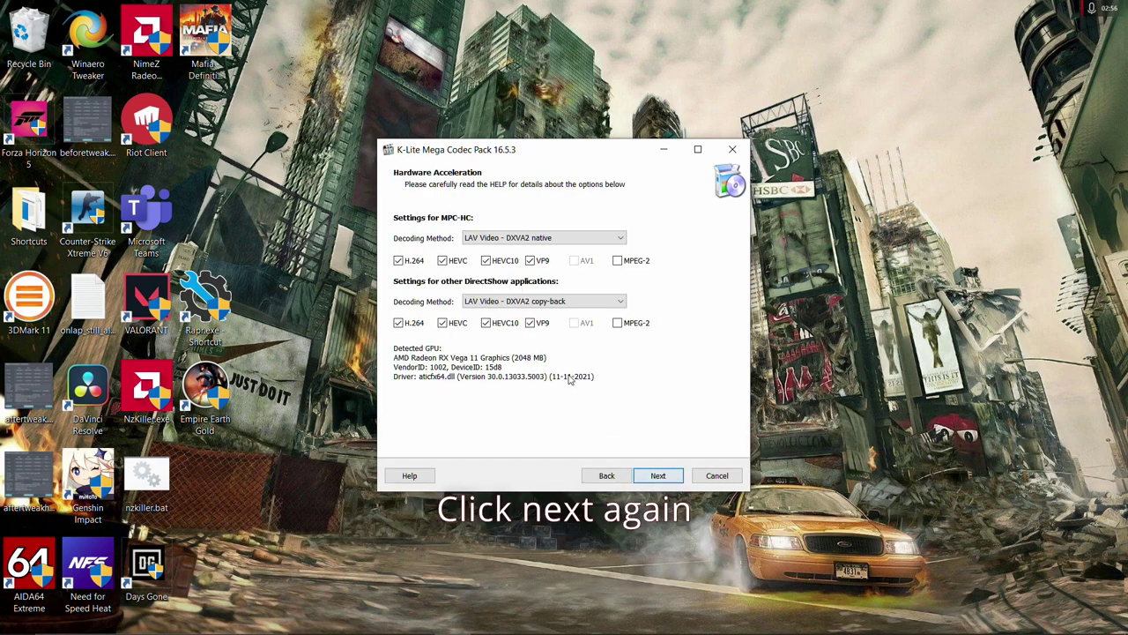
Set the decoding method to LAV Video - D3D11VA for both MPC-HC and other DirectShow applications
{"action": "left_click", "coordinate": [520, 240]}
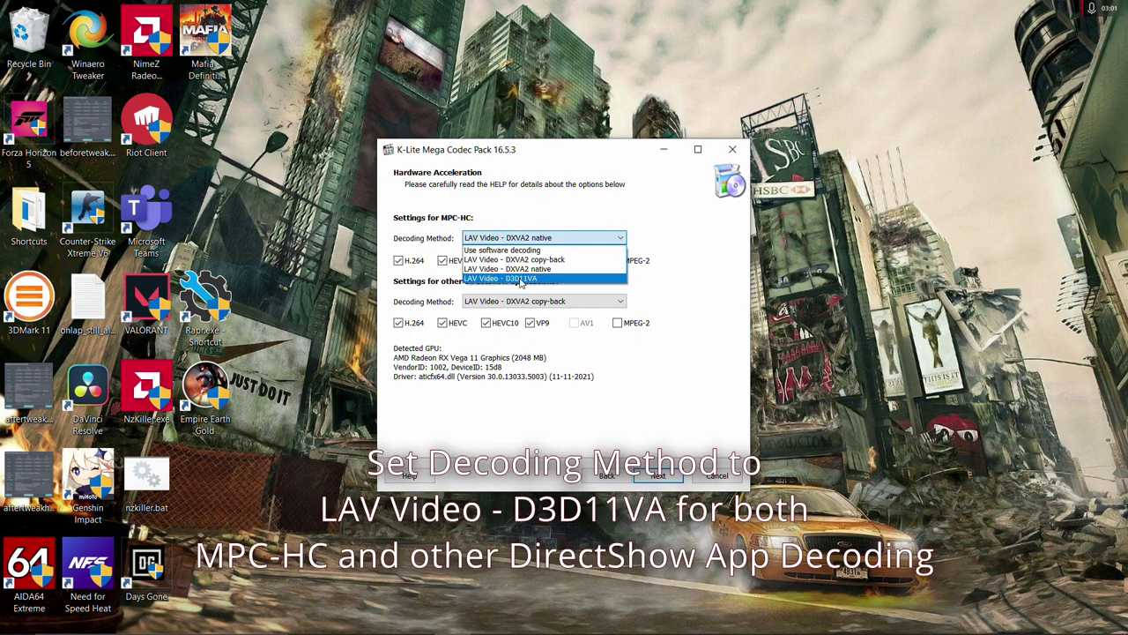
{"action": "left_click", "coordinate": [520, 279]}
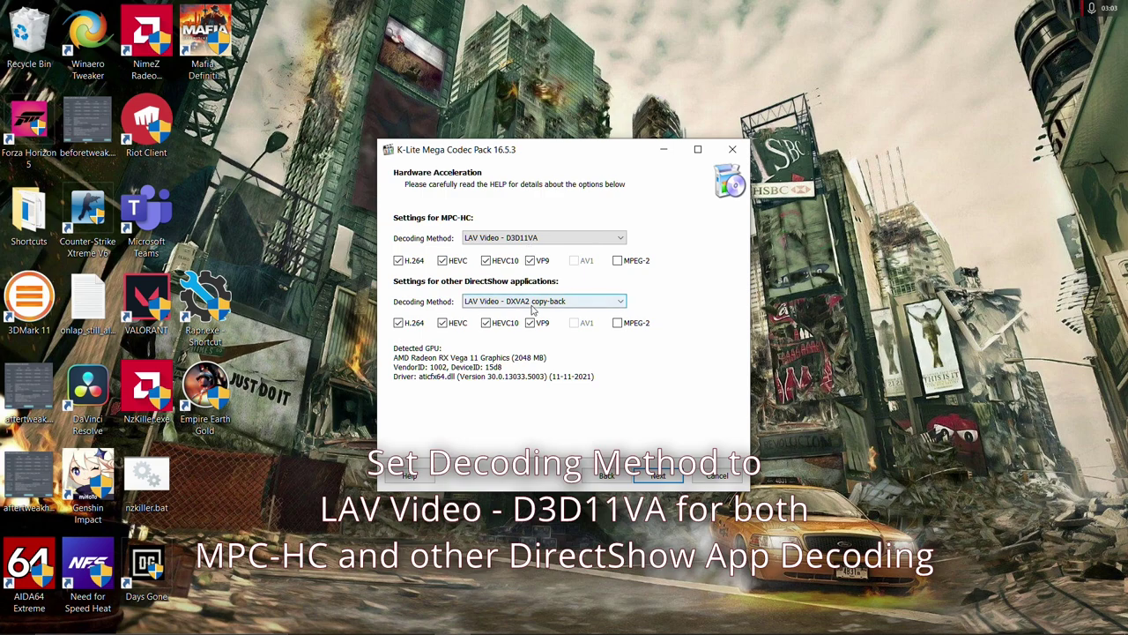
{"action": "left_click", "coordinate": [520, 303]}
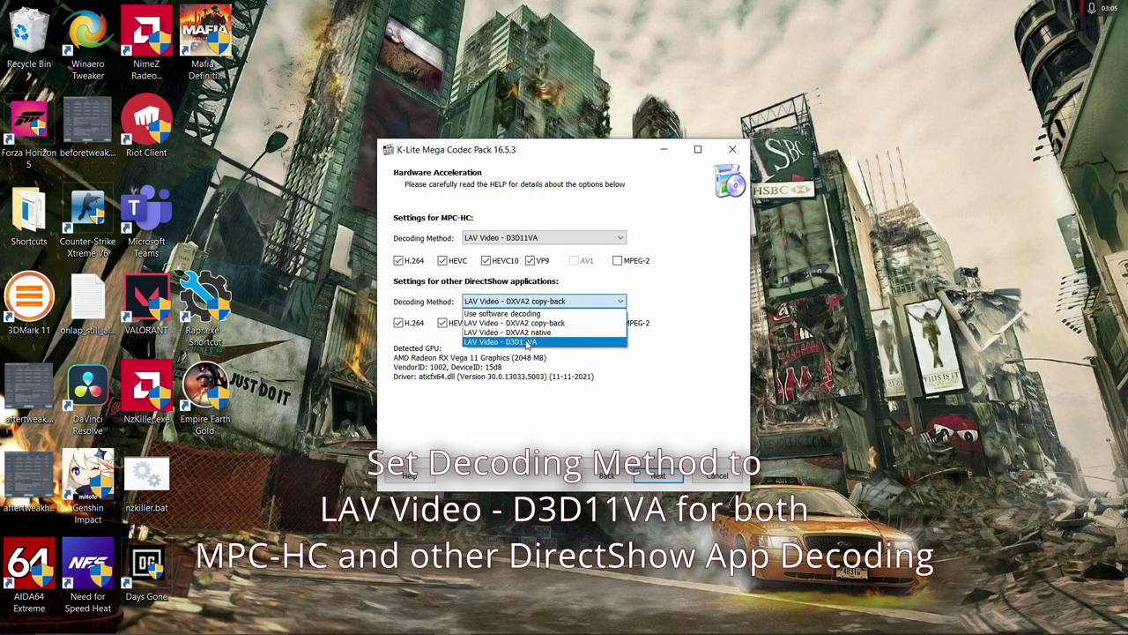
{"action": "left_click", "coordinate": [530, 342]}
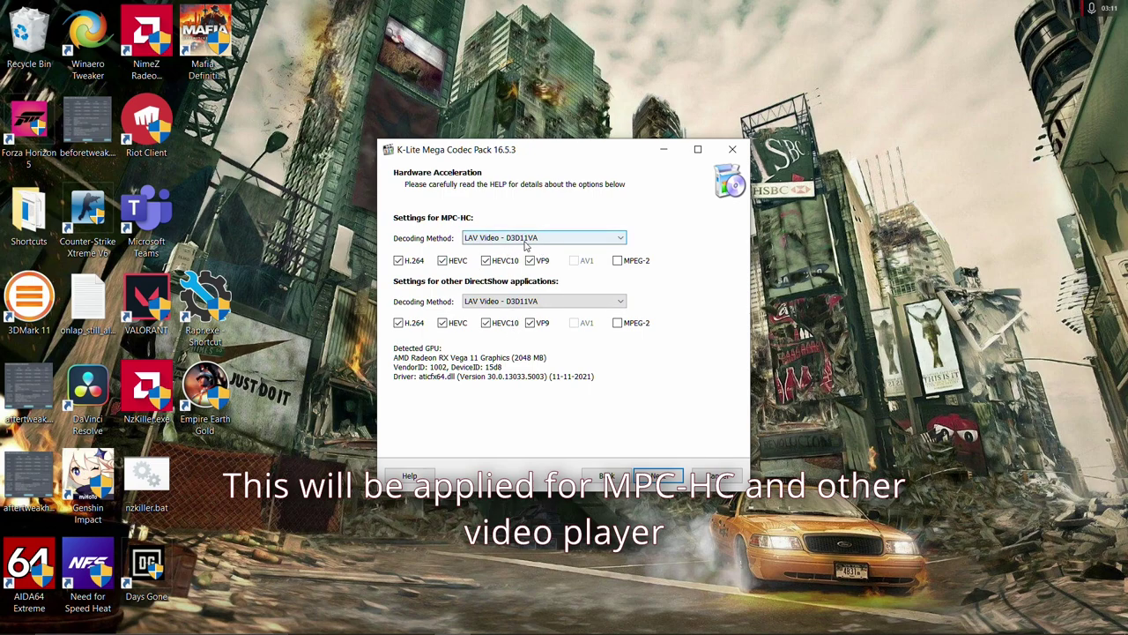
Enable MPEG-2 hardware decoding for MPC-HC and other DirectShow applications, and accept the default audio and subtitle language settings
{"action": "left_click", "coordinate": [617, 260]}
{"action": "left_click", "coordinate": [617, 323]}
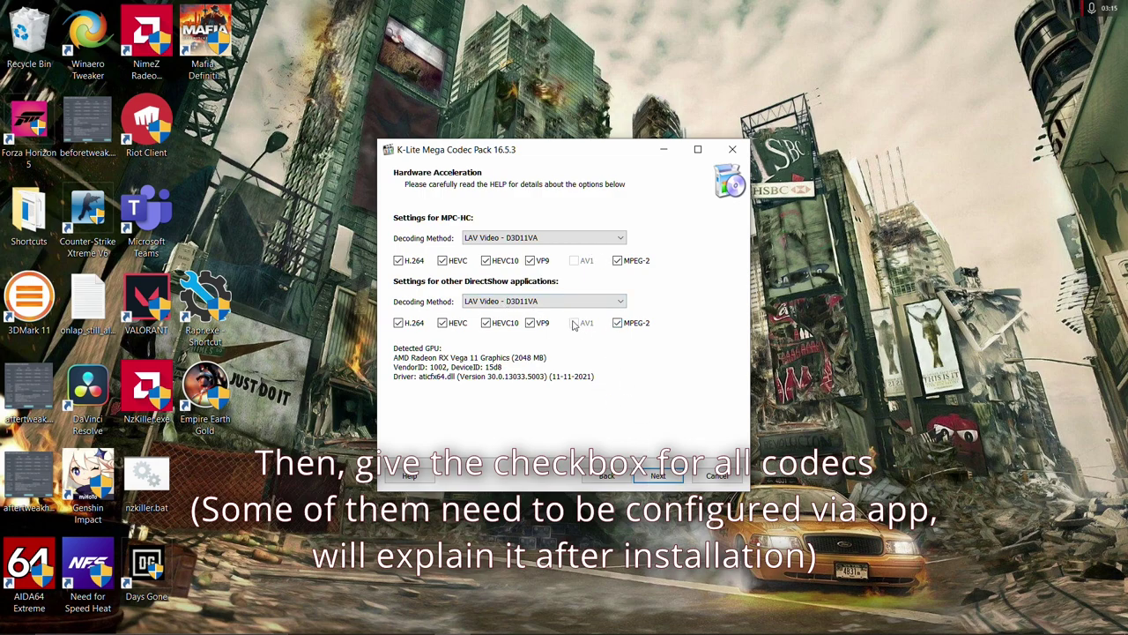
{"action": "left_click", "coordinate": [658, 476]}
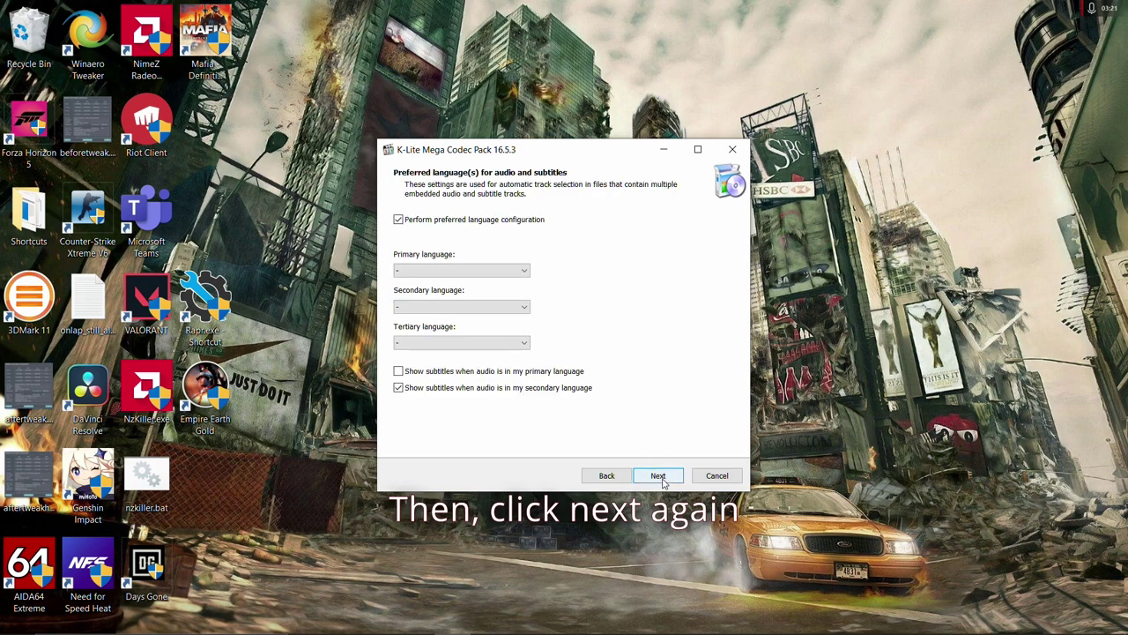
{"action": "left_click", "coordinate": [659, 476]}
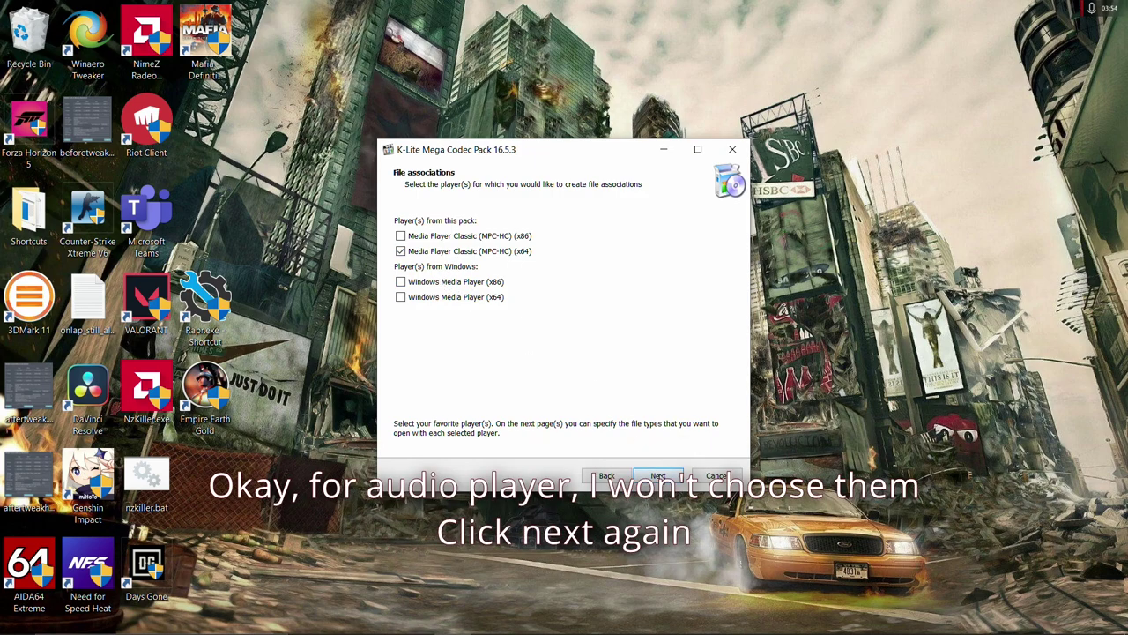
Keep MPC-HC (x64) for file associations, clear all its extensions, select only all video extensions, and continue to the audio configuration
{"action": "left_click", "coordinate": [657, 476]}
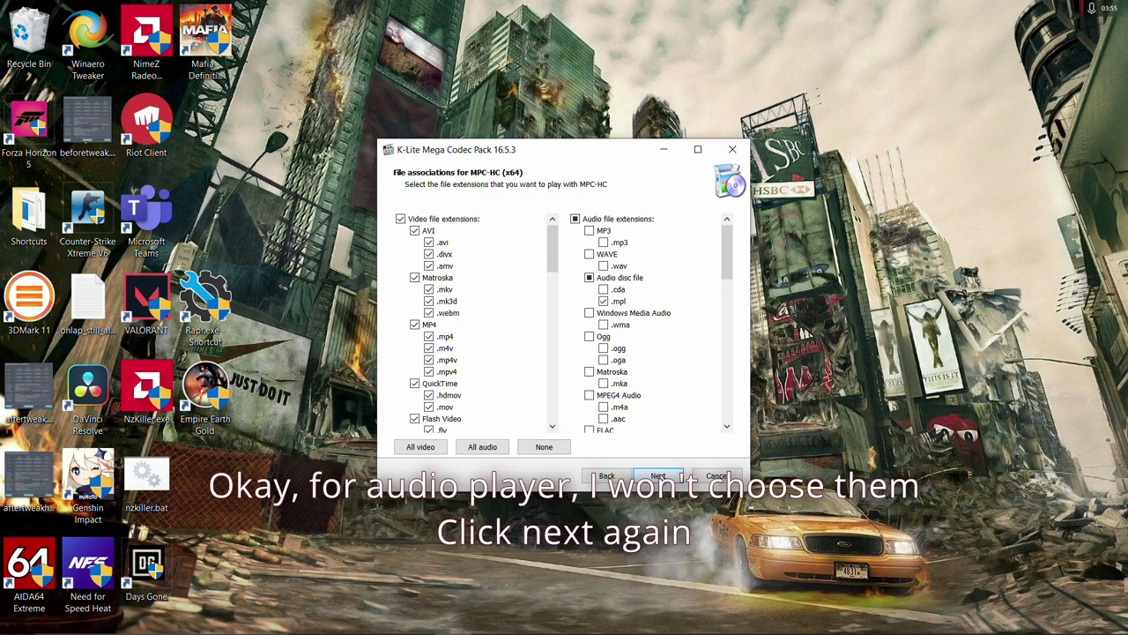
{"action": "left_click", "coordinate": [543, 446]}
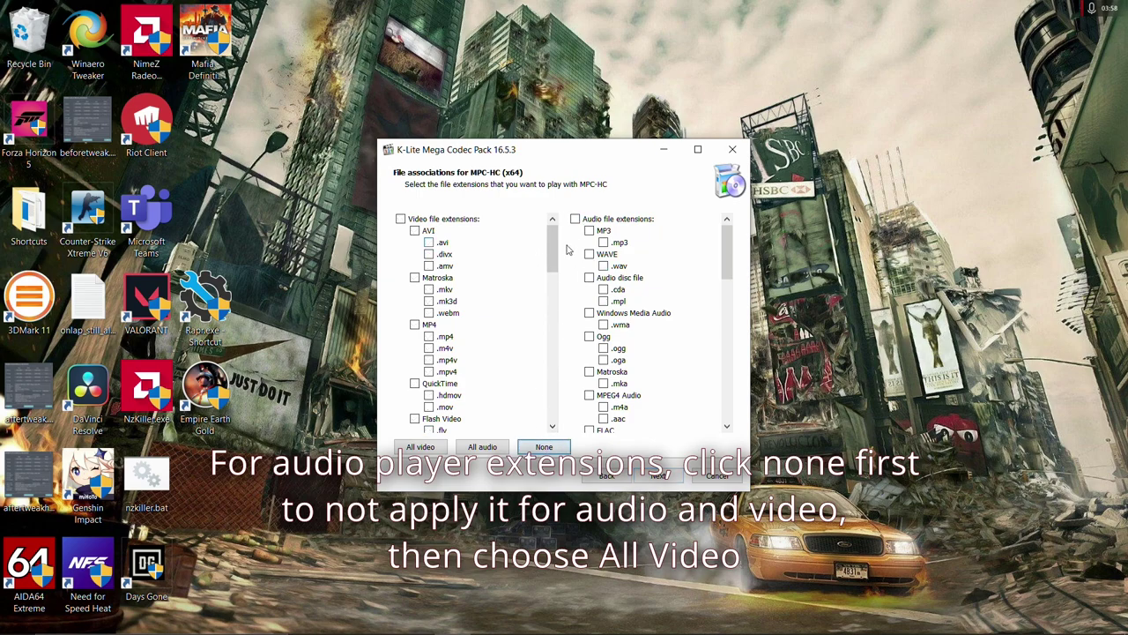
{"action": "left_click", "coordinate": [434, 447]}
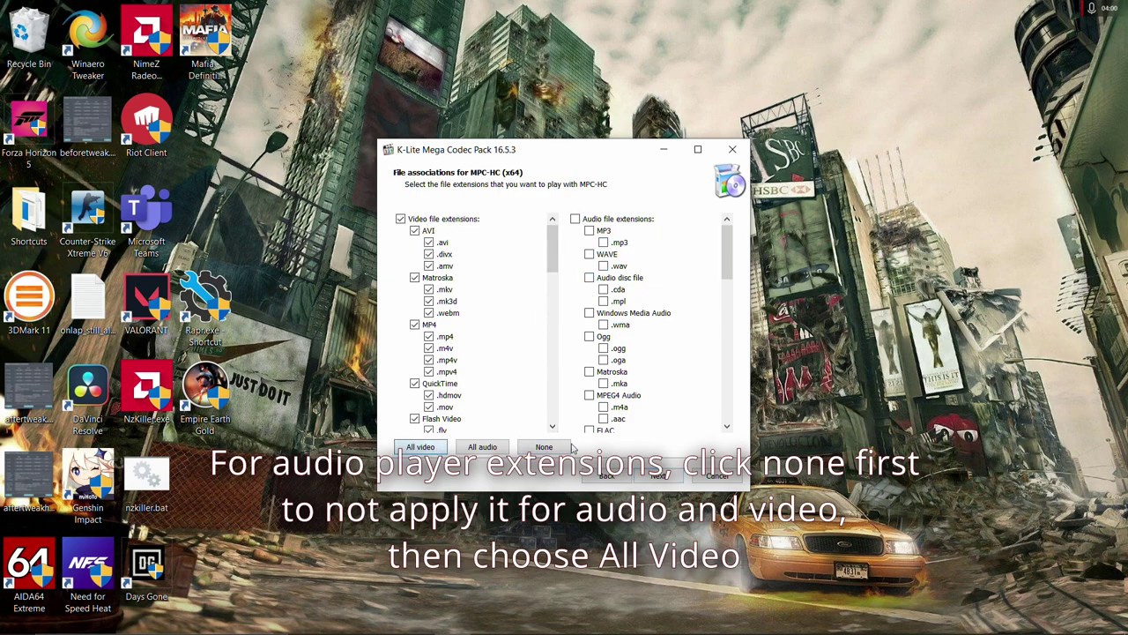
{"action": "left_click", "coordinate": [657, 476]}
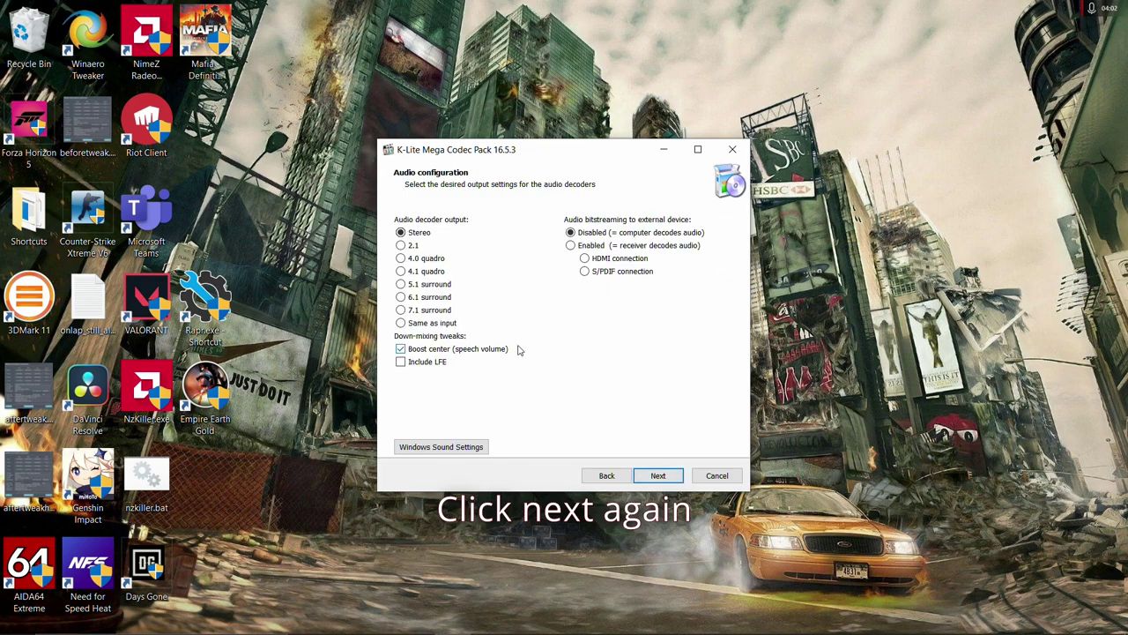
Accept the Stereo audio output defaults, install the K-Lite Mega Codec Pack, and finish the setup
{"action": "left_click", "coordinate": [658, 478]}
{"action": "left_click", "coordinate": [656, 475]}
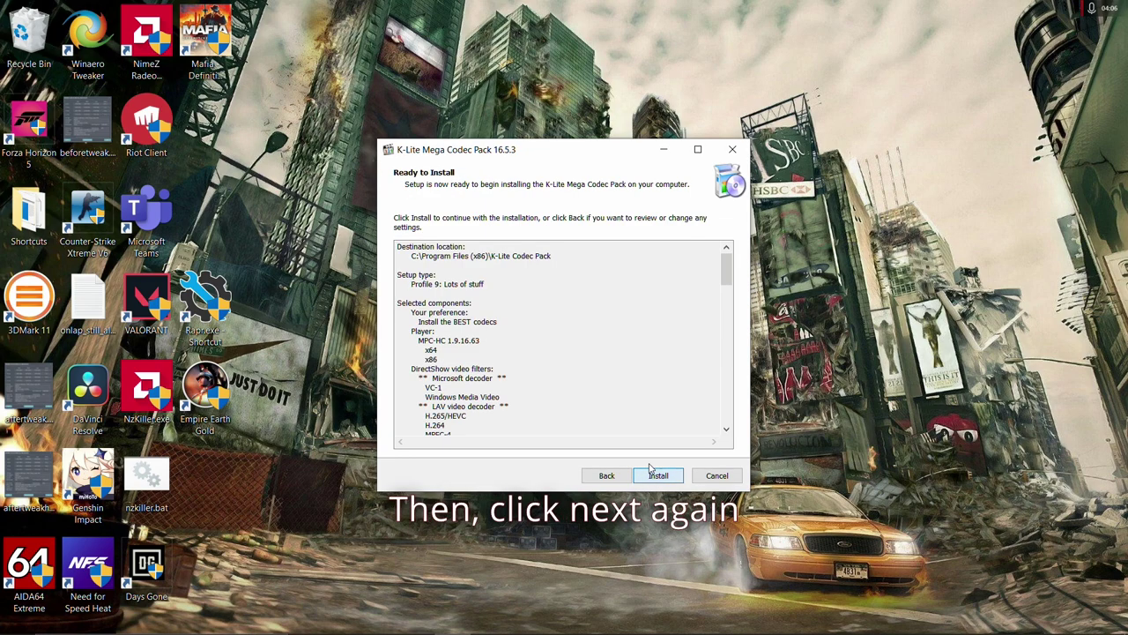
{"action": "left_click", "coordinate": [658, 475]}
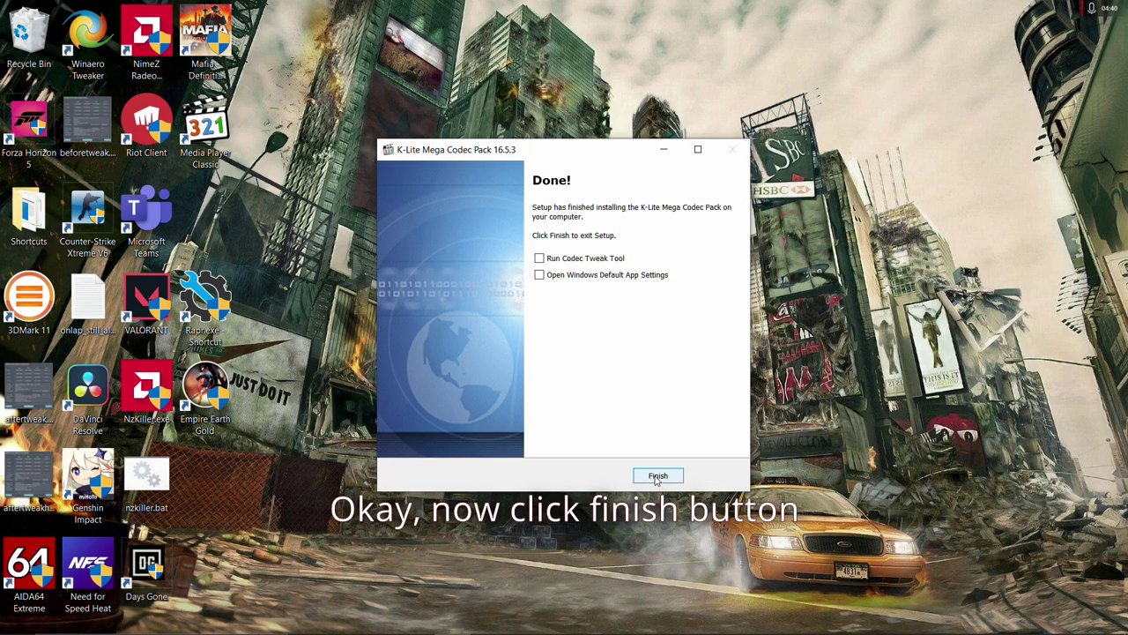
{"action": "left_click", "coordinate": [657, 476]}
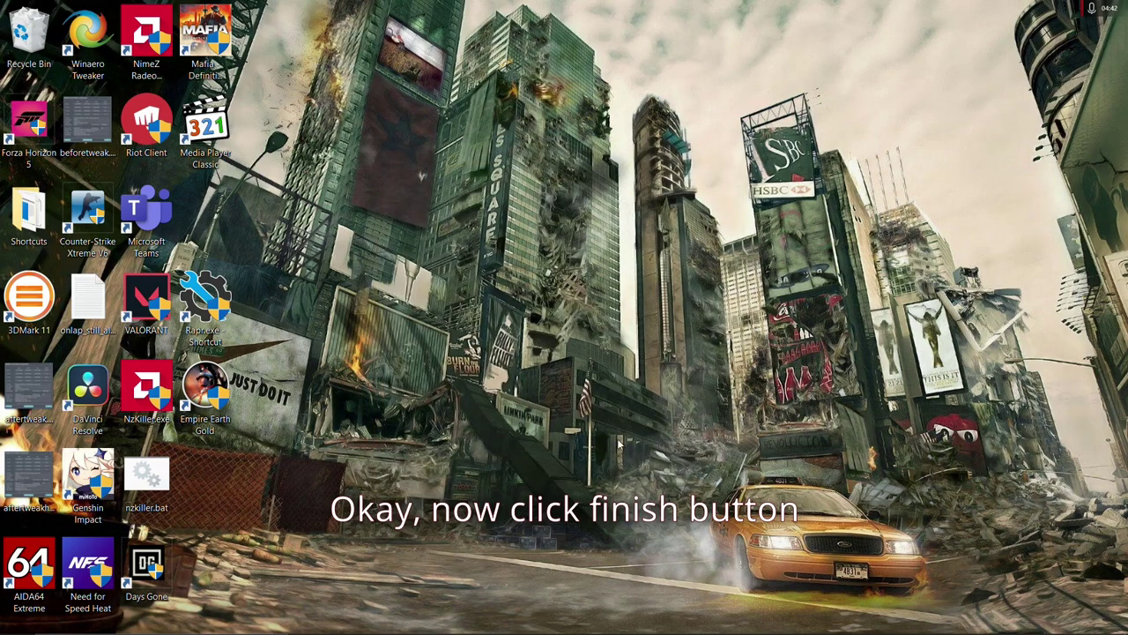
Search the installed Windows apps for "lav" and open LAV Video
{"action": "key", "text": "super"}
{"action": "type", "text": "la"}
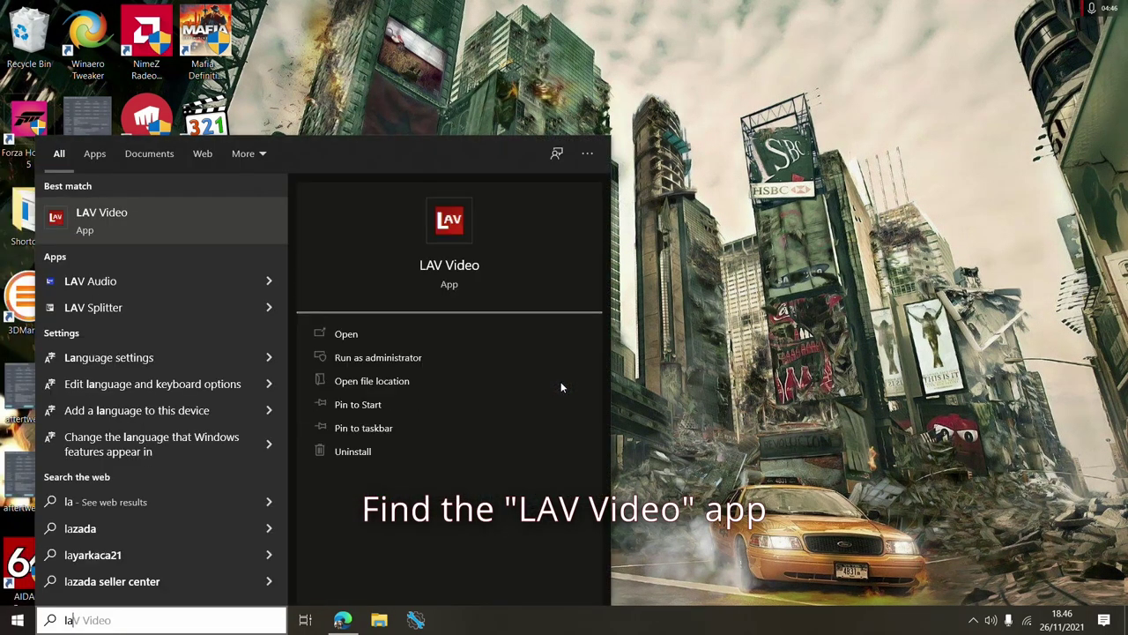
{"action": "type", "text": "v"}
{"action": "key", "text": "Down"}
{"action": "left_click", "coordinate": [95, 155]}
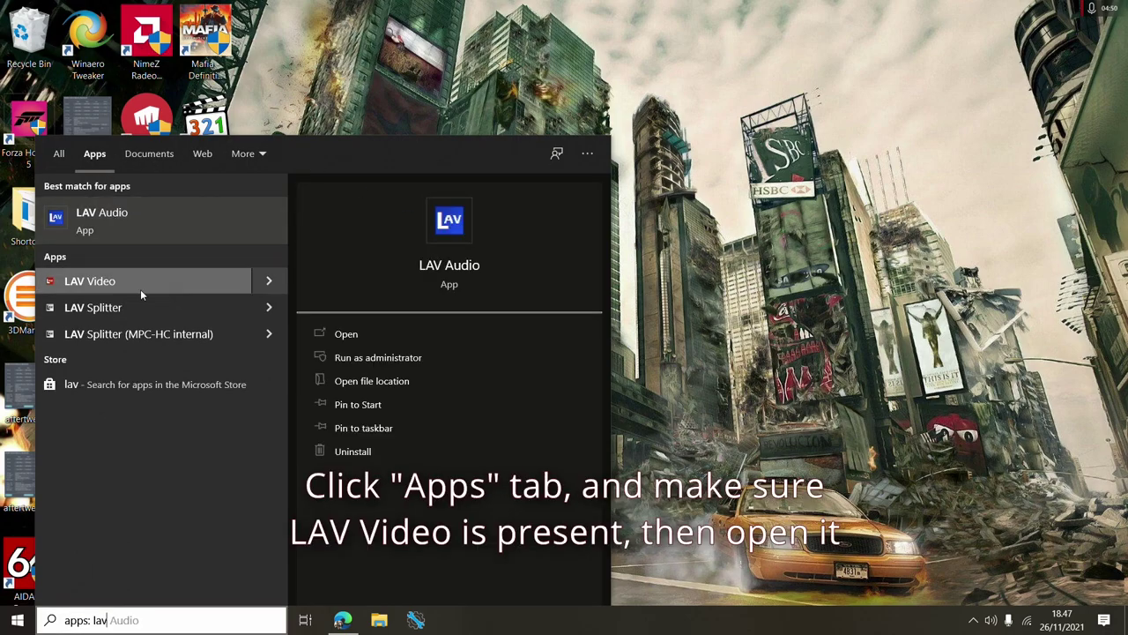
{"action": "left_click", "coordinate": [116, 285]}
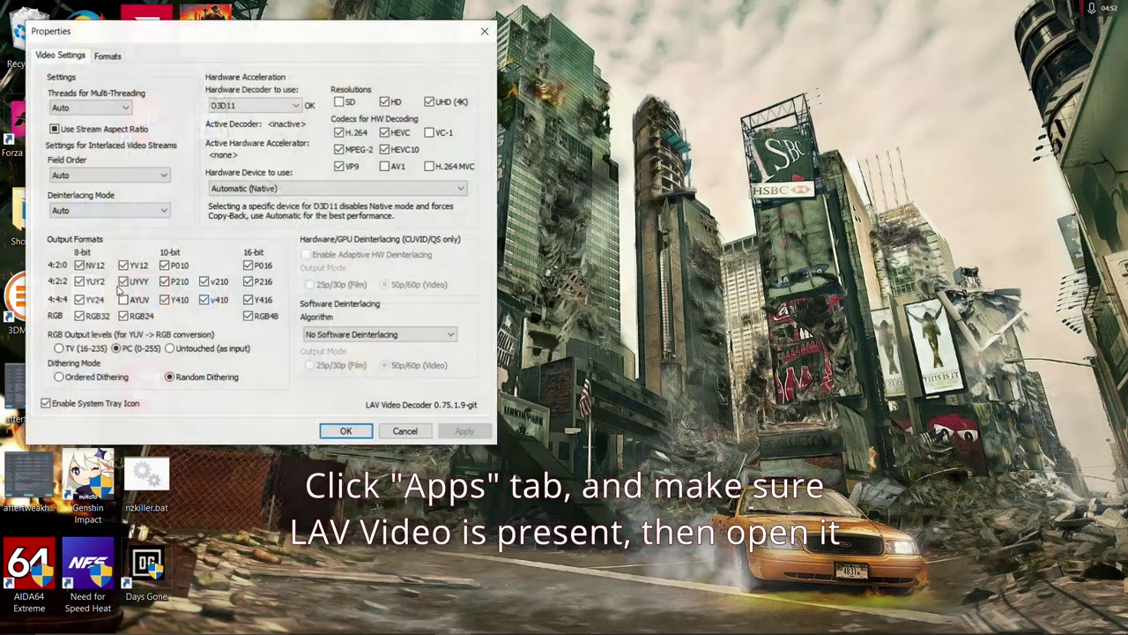
Search Windows for "mpc" and open Media Player Classic alongside the LAV Video properties
{"action": "key", "text": "super"}
{"action": "type", "text": "mpc"}
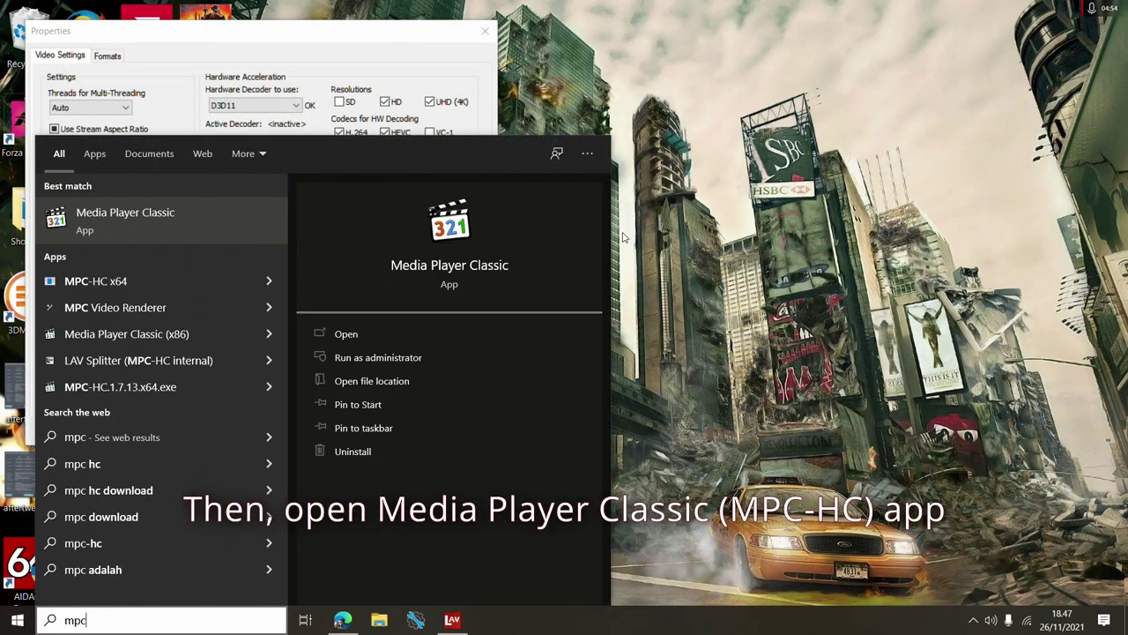
{"action": "key", "text": "Return"}
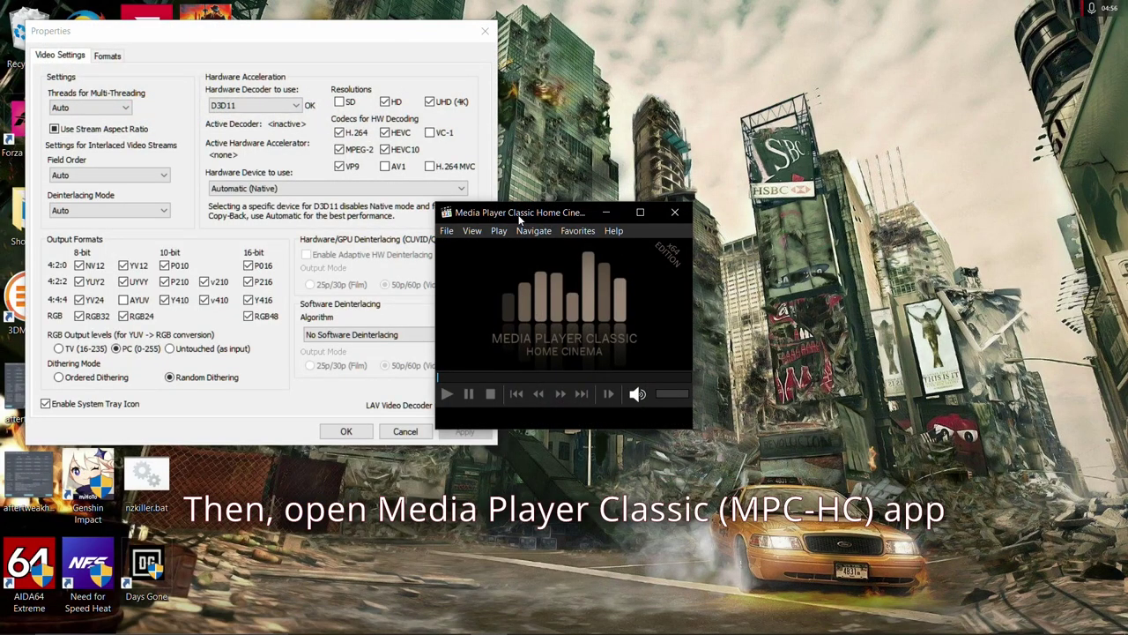
Open the video decoder settings of the internal LAV filters in the Media Player Classic options
{"action": "left_click", "coordinate": [680, 229]}
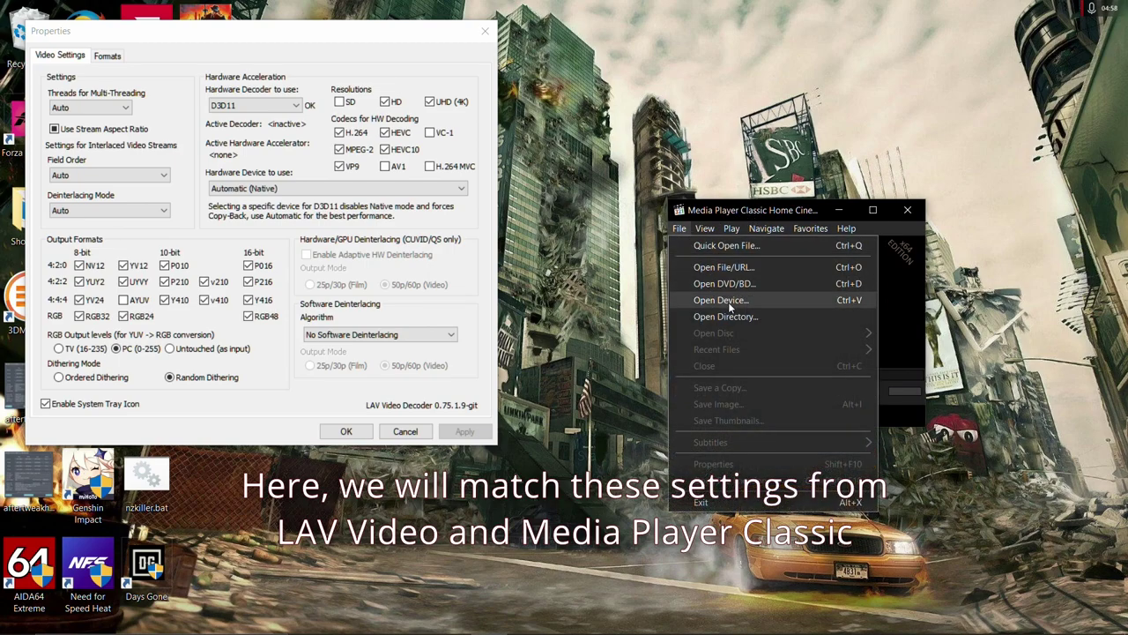
{"action": "left_click", "coordinate": [707, 229]}
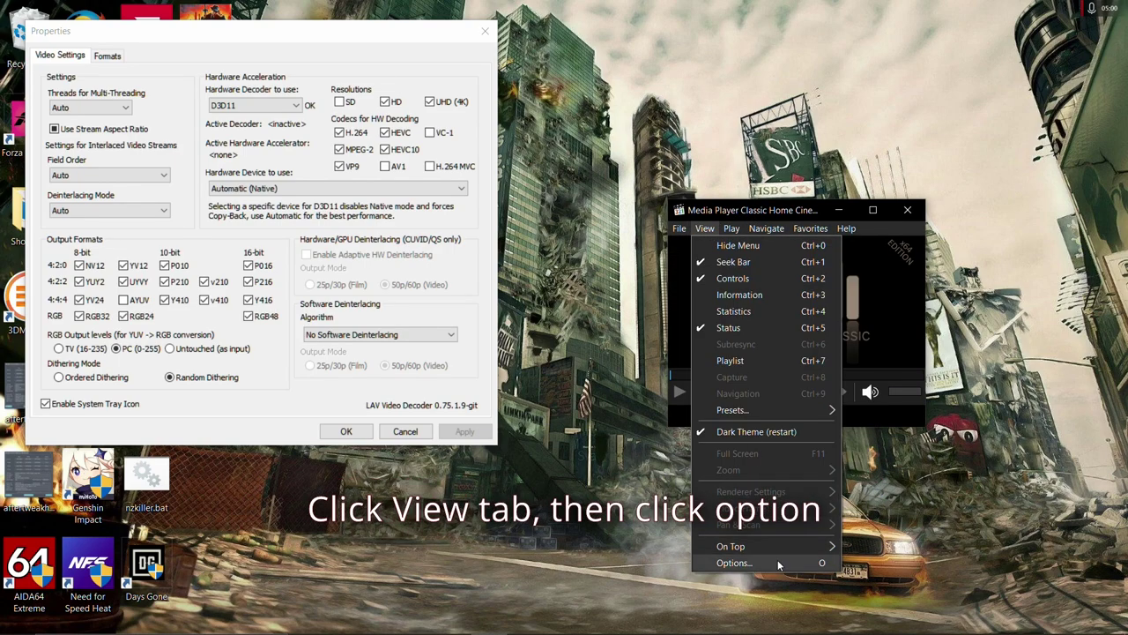
{"action": "left_click", "coordinate": [734, 562]}
{"action": "left_click", "coordinate": [556, 301]}
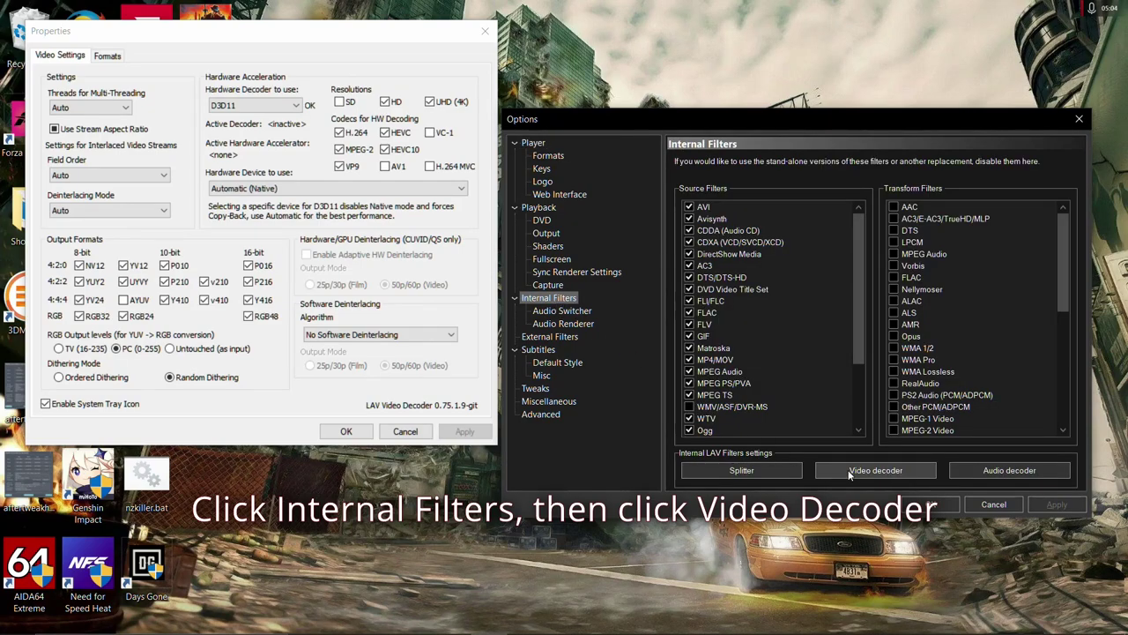
{"action": "left_click", "coordinate": [848, 472]}
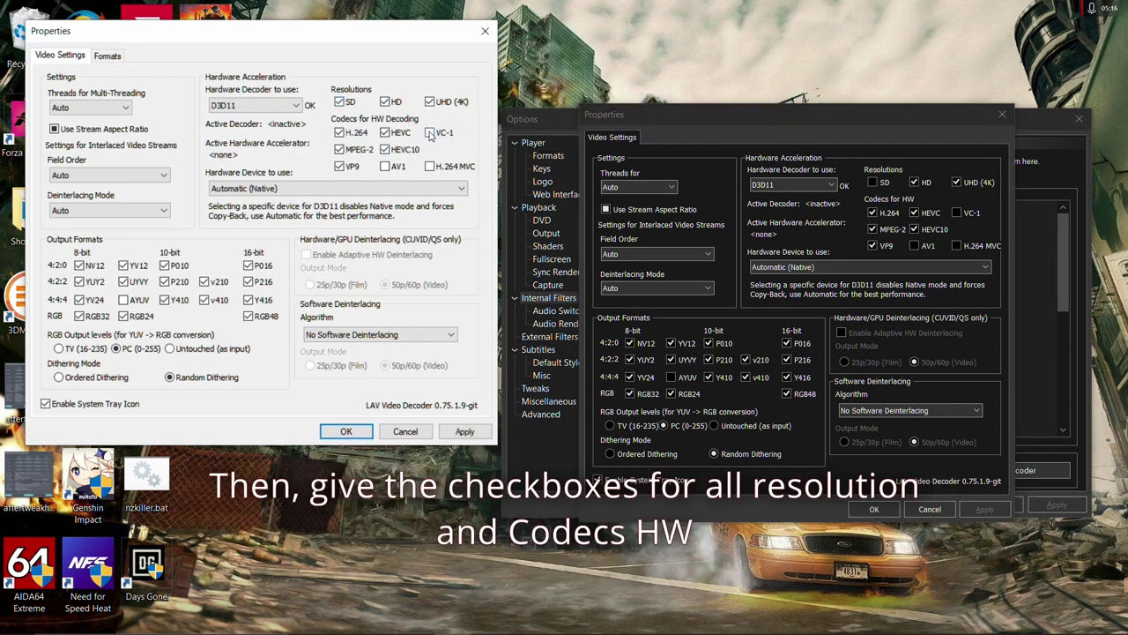
Enable hardware decoding for SD resolution and the VC-1, H.264 MVC and AV1 codecs in the standalone LAV Video properties
{"action": "left_click", "coordinate": [430, 134]}
{"action": "left_click", "coordinate": [432, 168]}
{"action": "left_click", "coordinate": [385, 167]}
Enable H.264 MVC, VC-1, AV1 and SD hardware decoding in Media Player Classic's internal video decoder properties
{"action": "left_click", "coordinate": [957, 246]}
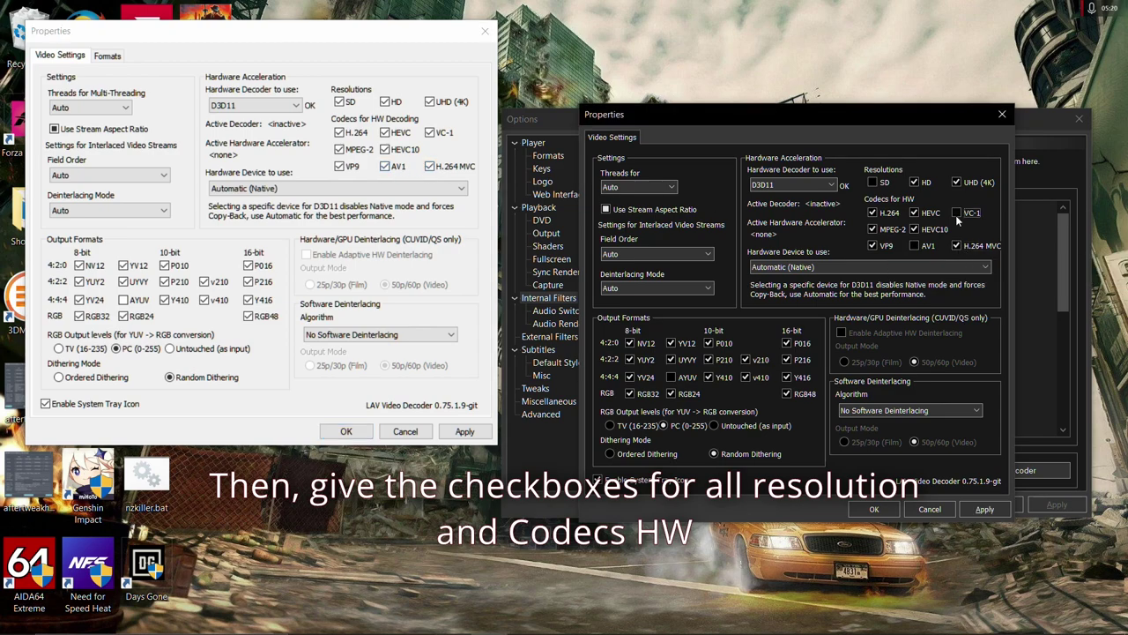
{"action": "left_click", "coordinate": [923, 250]}
{"action": "left_click", "coordinate": [878, 179]}
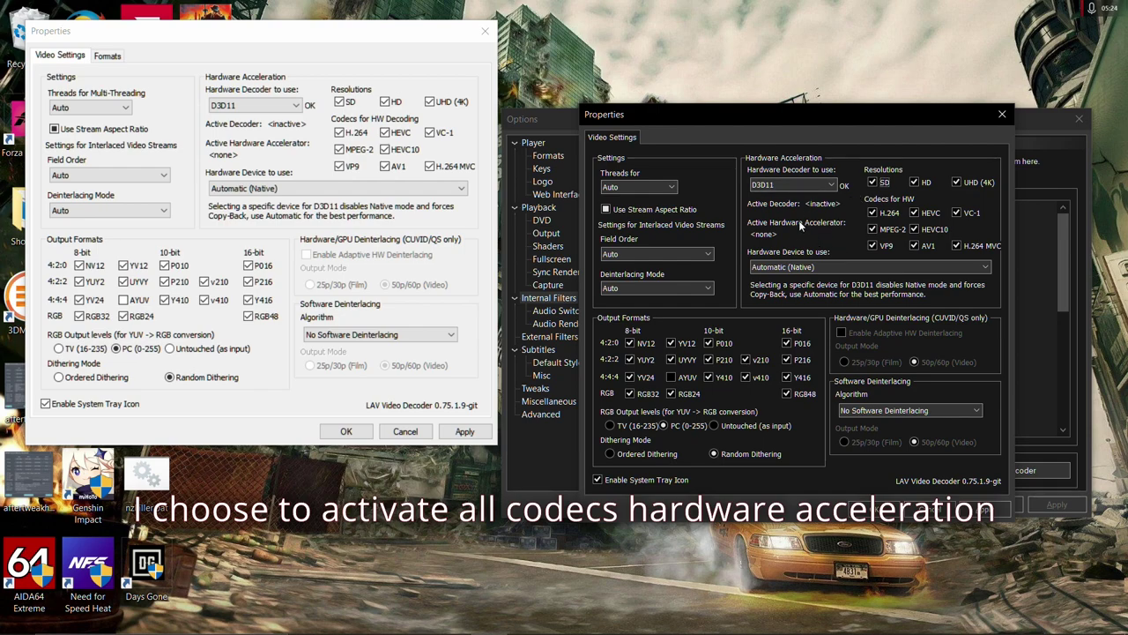
Set the hardware device to AMD Radeon RX Vega 11 Graphics in both the LAV Video and the Media Player Classic decoder properties
{"action": "left_click", "coordinate": [338, 188]}
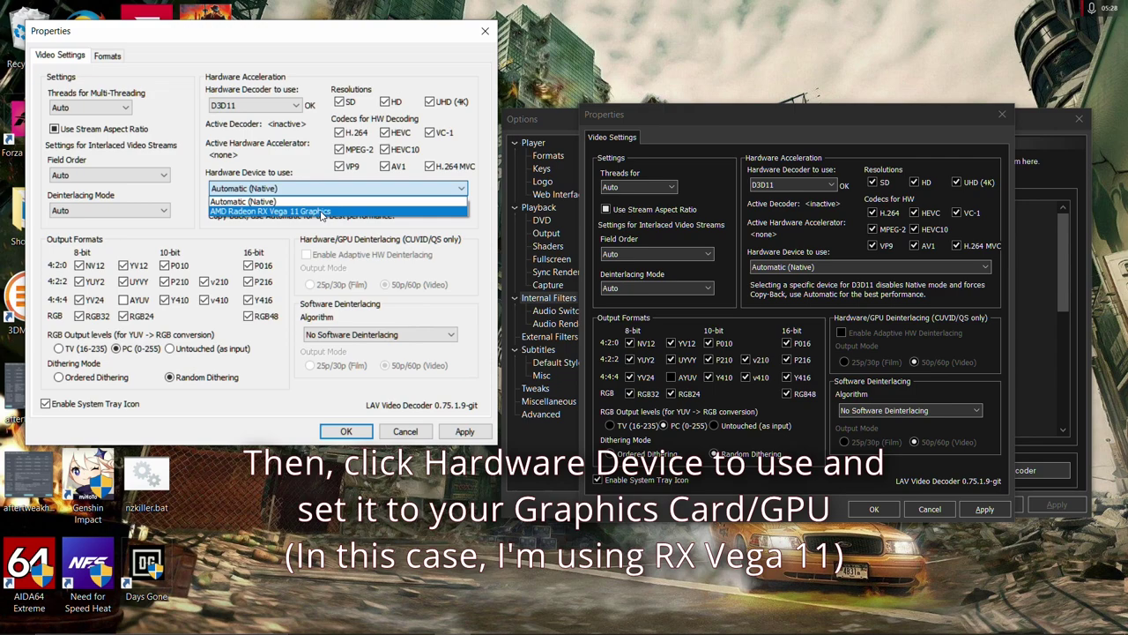
{"action": "left_click", "coordinate": [282, 213]}
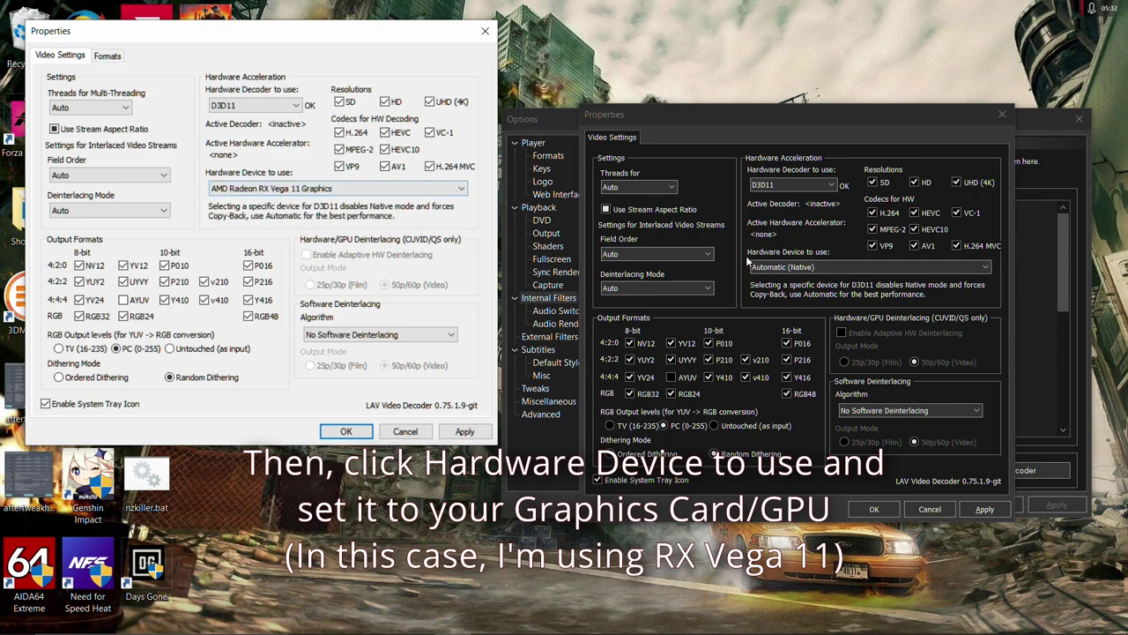
{"action": "left_click", "coordinate": [804, 268]}
{"action": "left_click", "coordinate": [809, 289]}
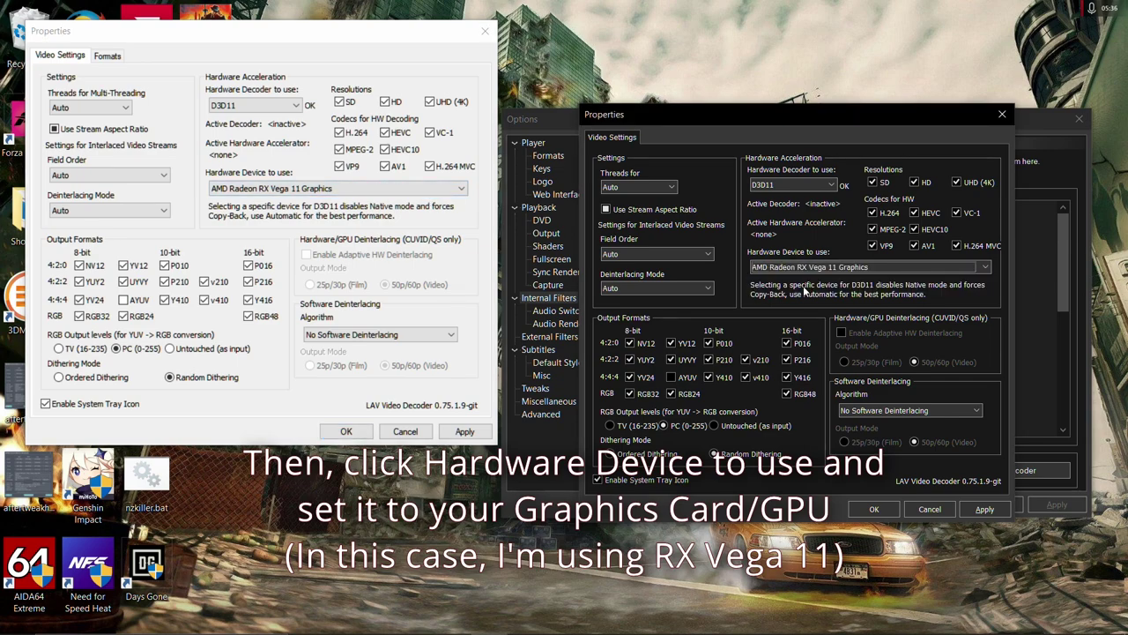
Apply and confirm both decoders' properties, accept the player options, and close Media Player Classic
{"action": "left_click", "coordinate": [984, 510]}
{"action": "left_click", "coordinate": [874, 509]}
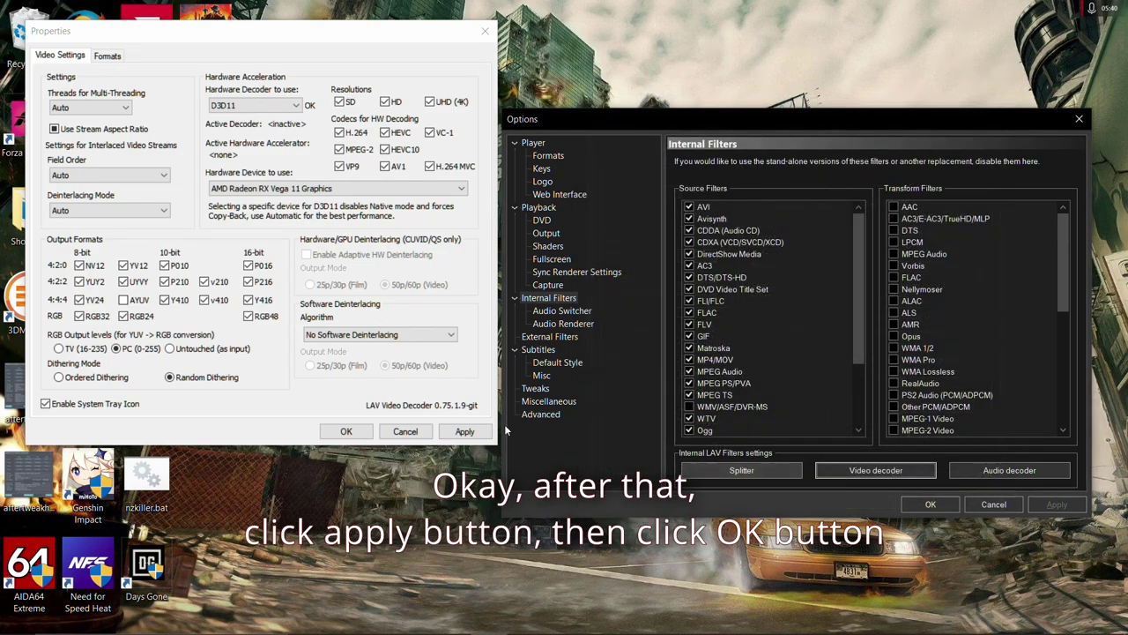
{"action": "left_click", "coordinate": [464, 431]}
{"action": "left_click", "coordinate": [347, 431]}
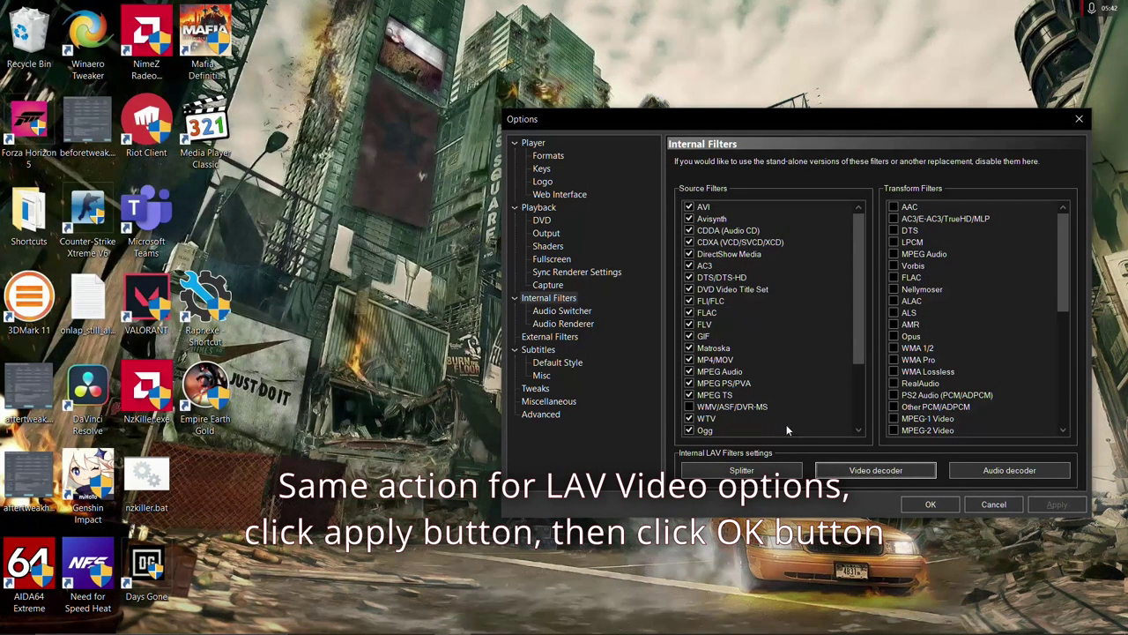
{"action": "left_click", "coordinate": [927, 506]}
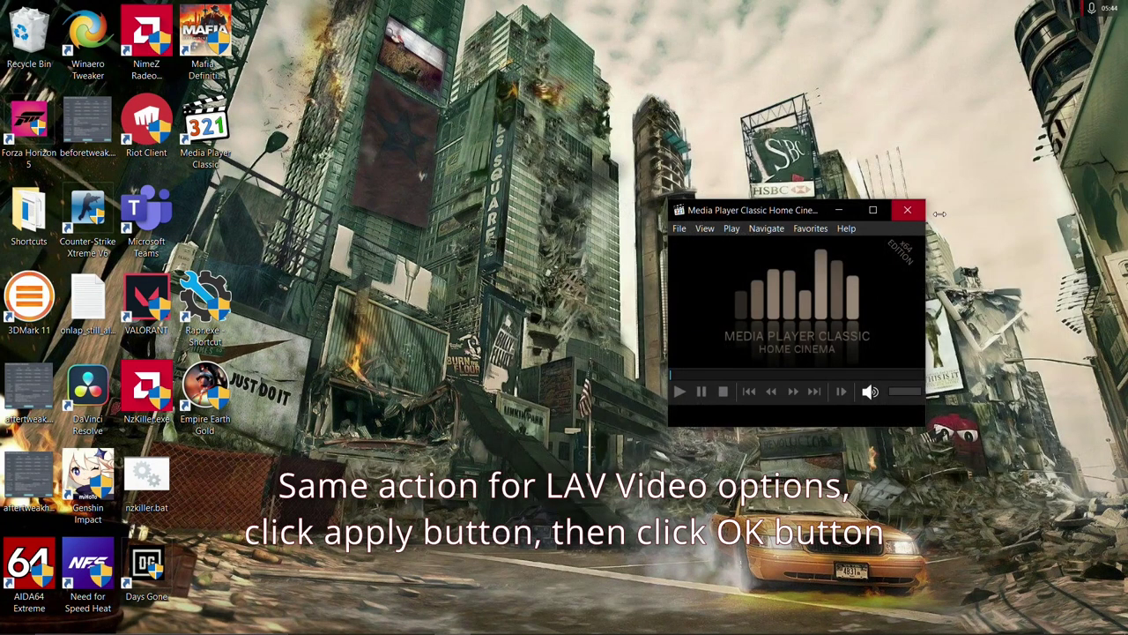
{"action": "left_click", "coordinate": [908, 211]}
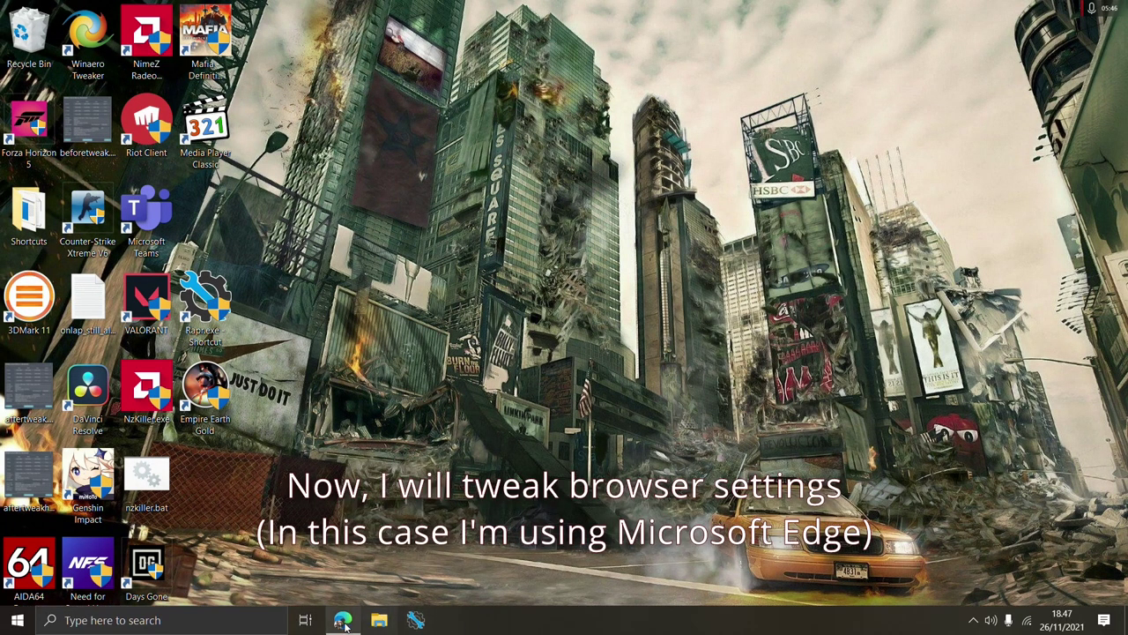
Switch to Microsoft Edge and open edge://flags in a new tab
{"action": "left_click", "coordinate": [342, 621]}
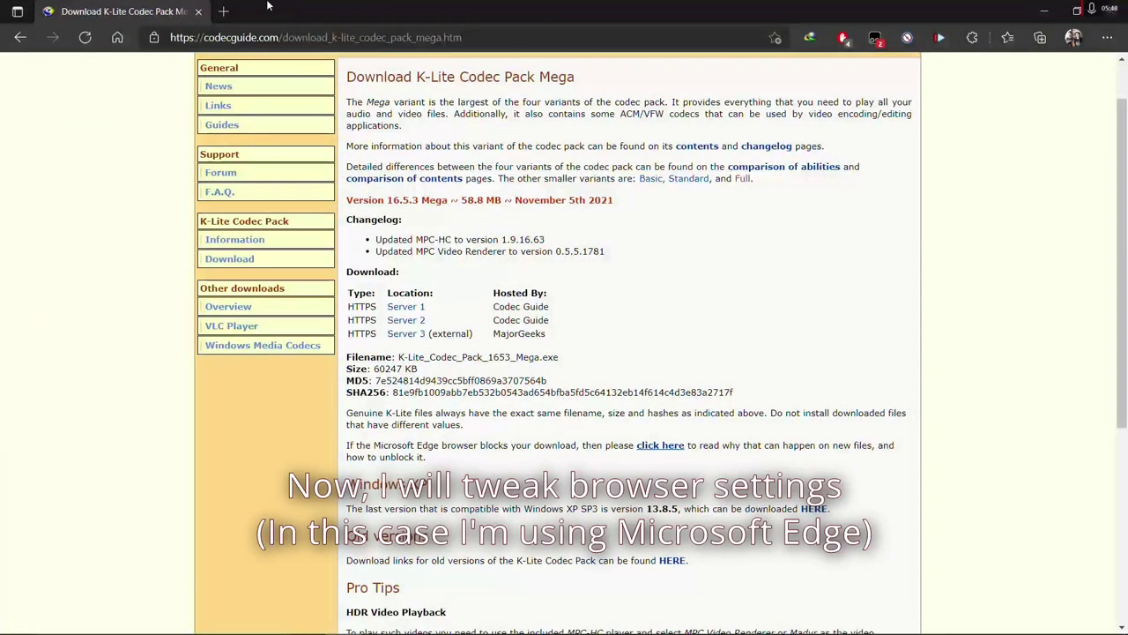
{"action": "left_click", "coordinate": [224, 12]}
{"action": "type", "text": "e"}
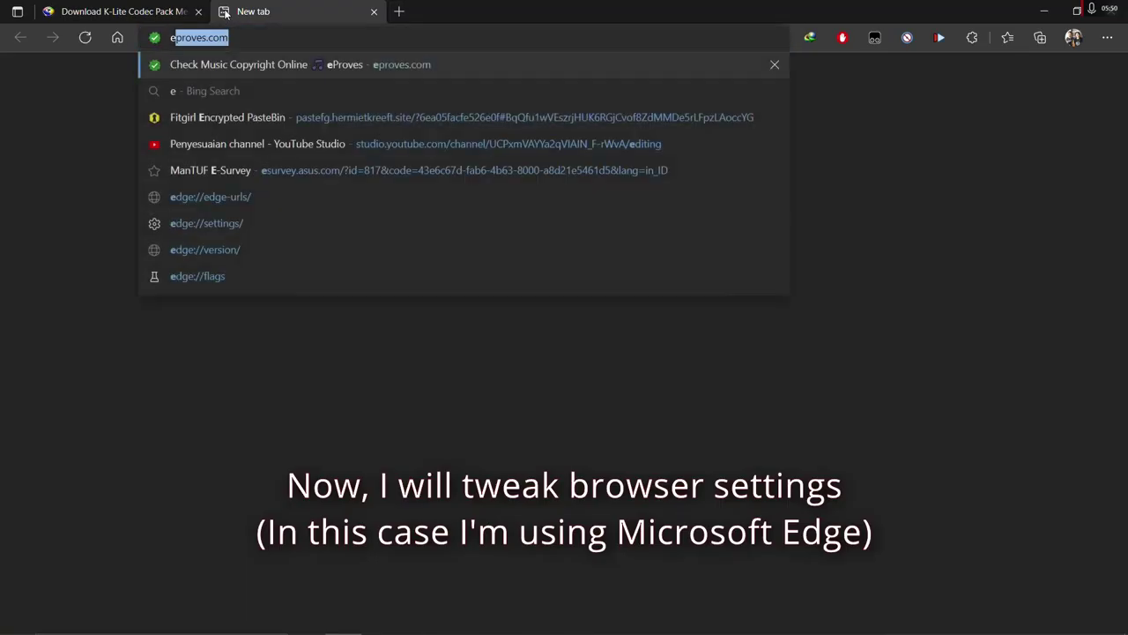
{"action": "type", "text": "dge:"}
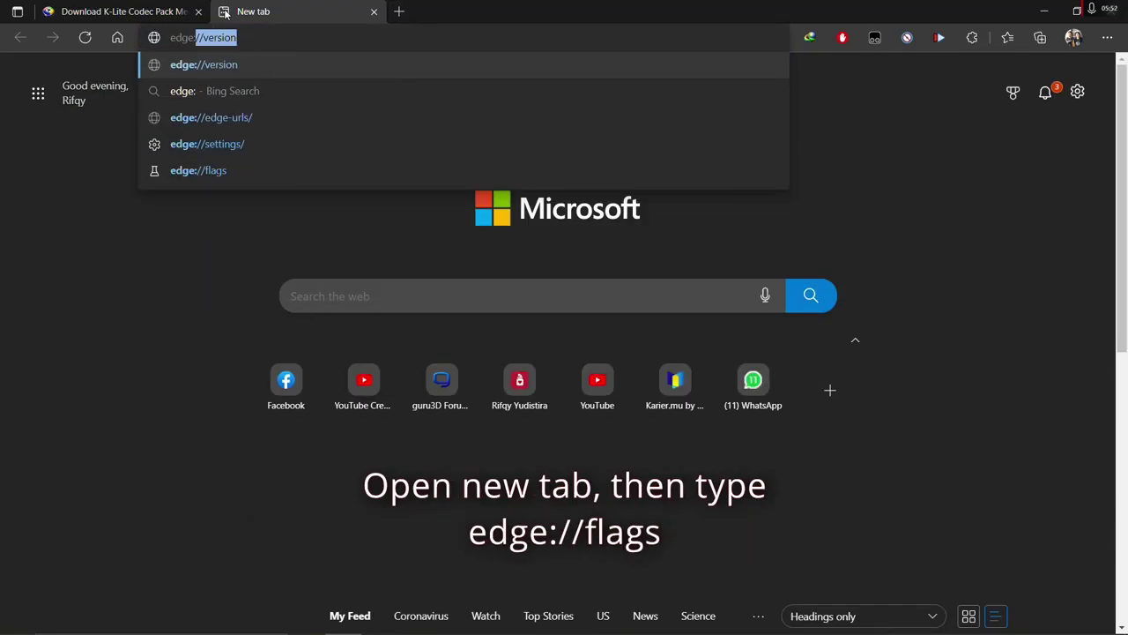
{"action": "type", "text": "//flags"}
{"action": "key", "text": "Return"}
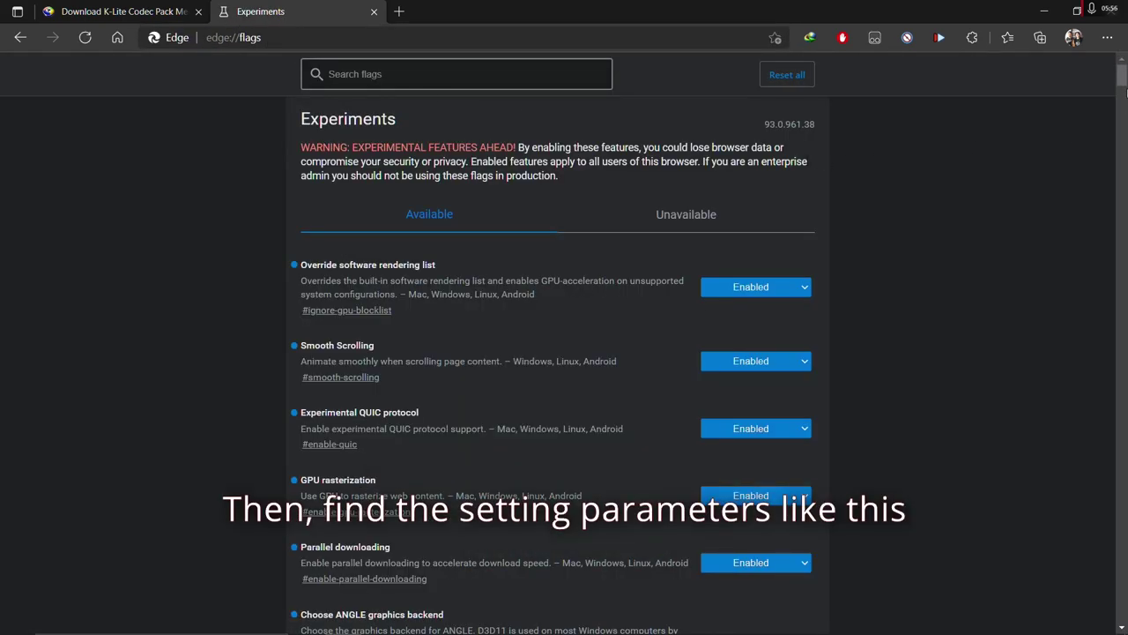
Set the "Choose ANGLE graphics backend" flag to D3D11
{"action": "scroll", "coordinate": [1125, 95], "scroll_direction": "down", "scroll_amount": 1}
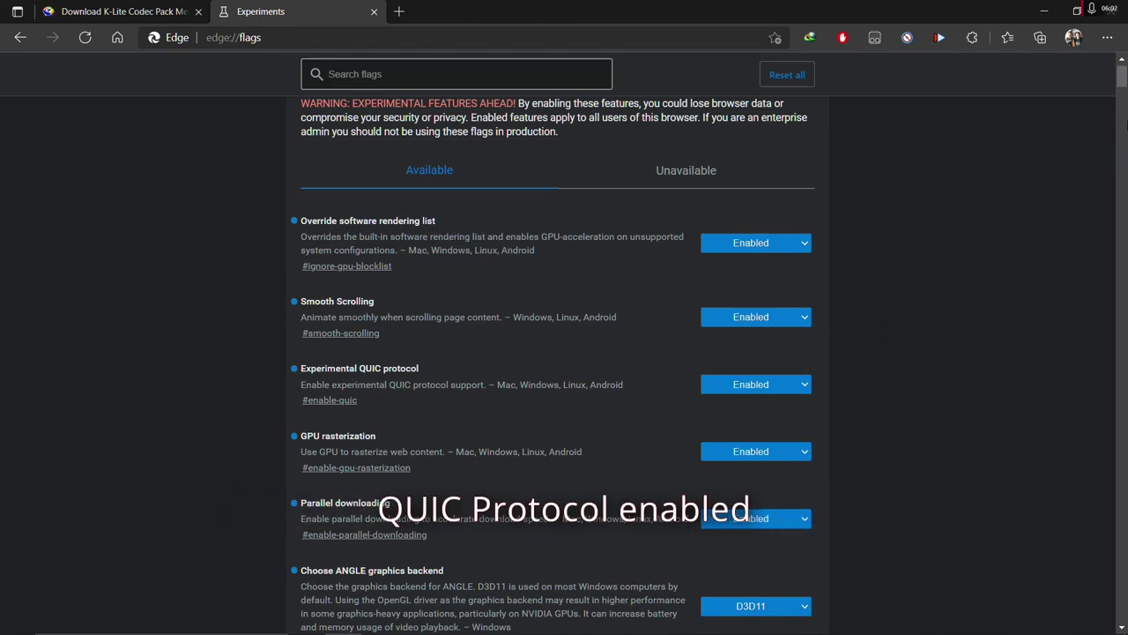
{"action": "scroll", "coordinate": [1104, 109], "scroll_direction": "down", "scroll_amount": 1}
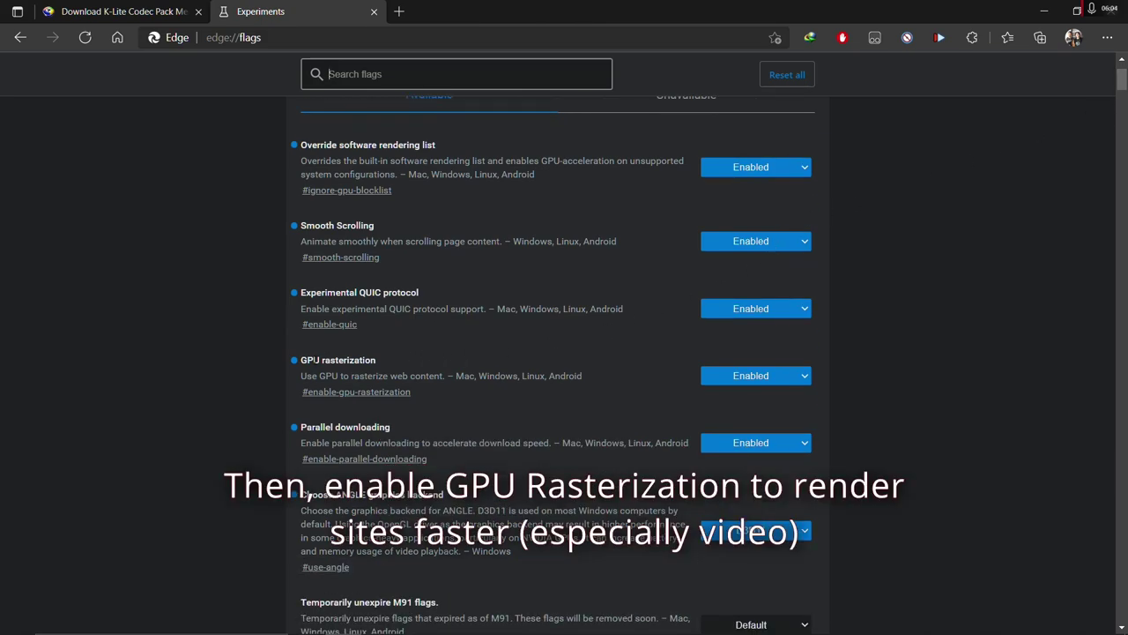
{"action": "left_click_drag", "start_coordinate": [301, 361], "coordinate": [391, 371]}
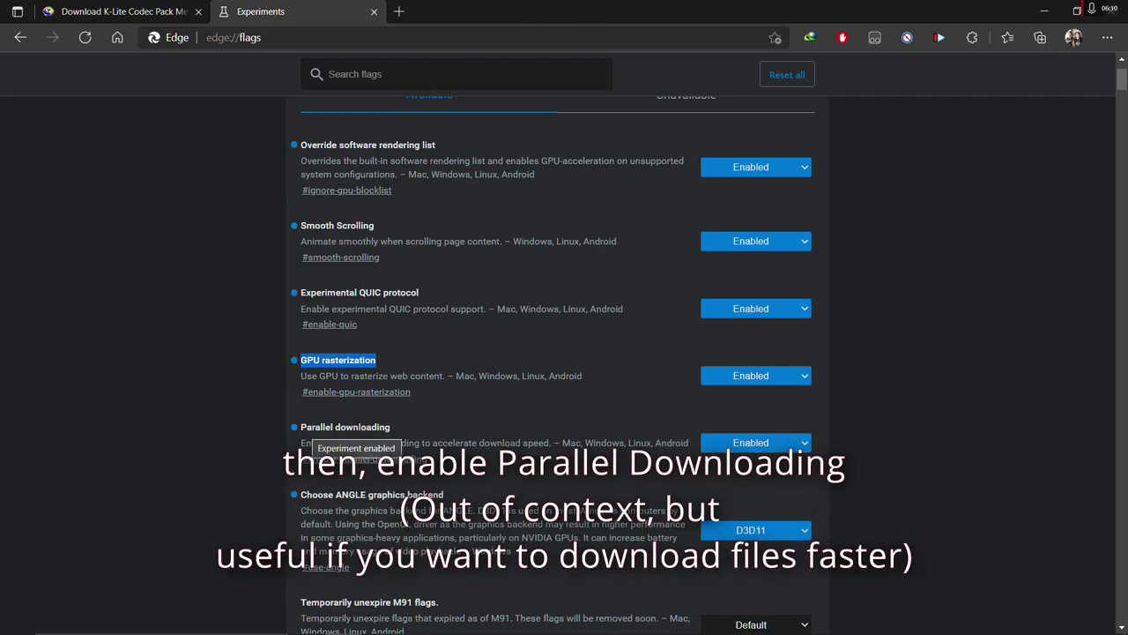
{"action": "scroll", "coordinate": [936, 134], "scroll_direction": "down", "scroll_amount": 3}
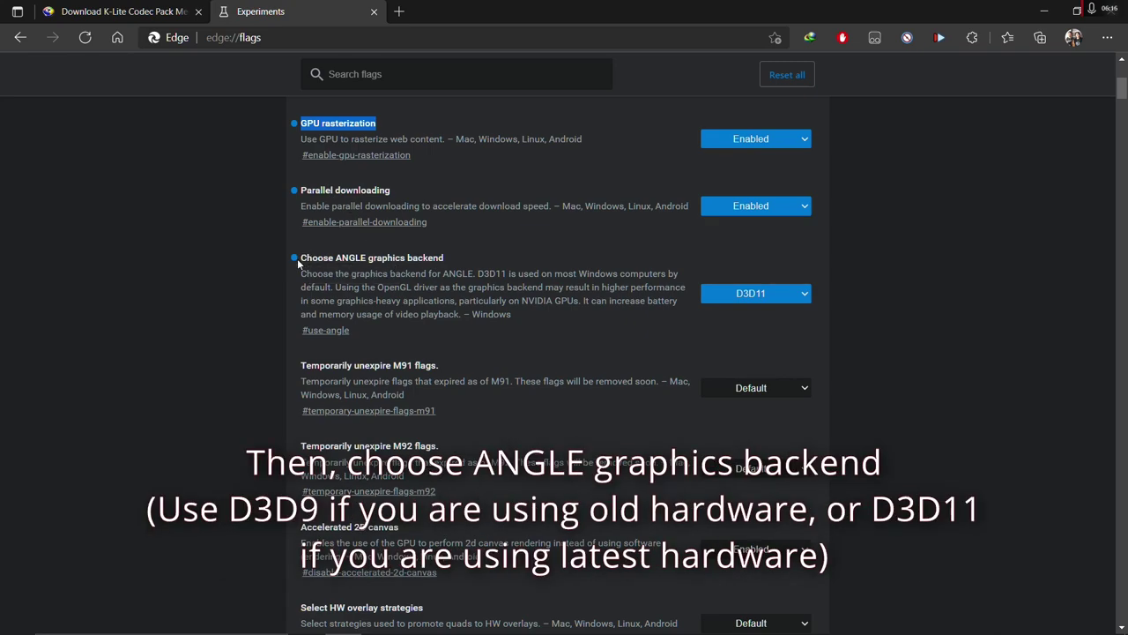
{"action": "left_click", "coordinate": [808, 298]}
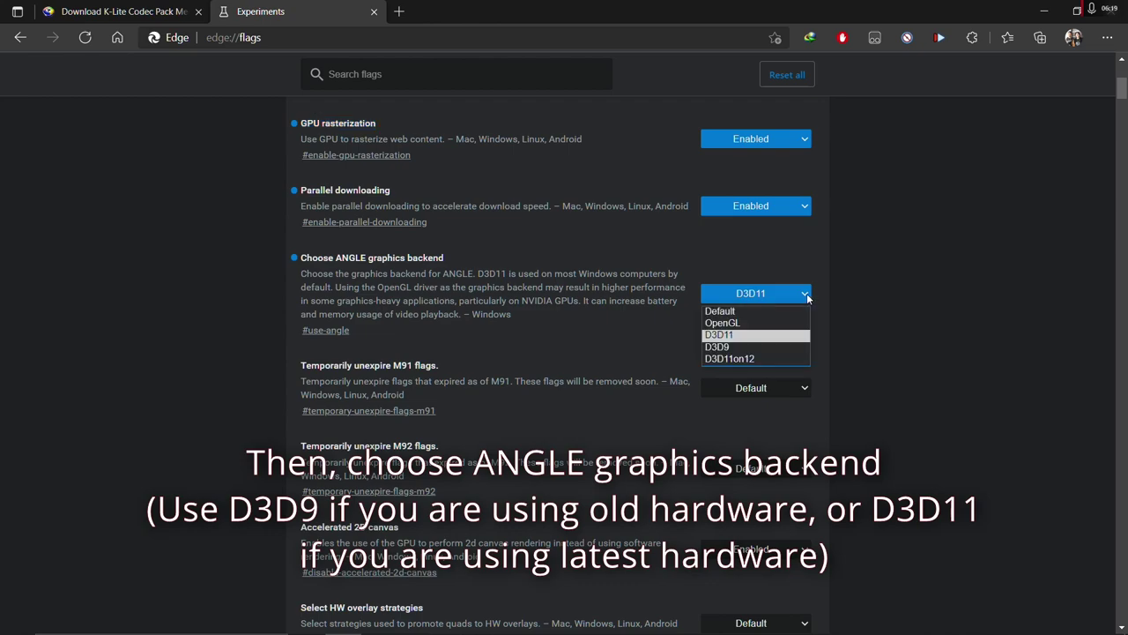
{"action": "left_click", "coordinate": [727, 337]}
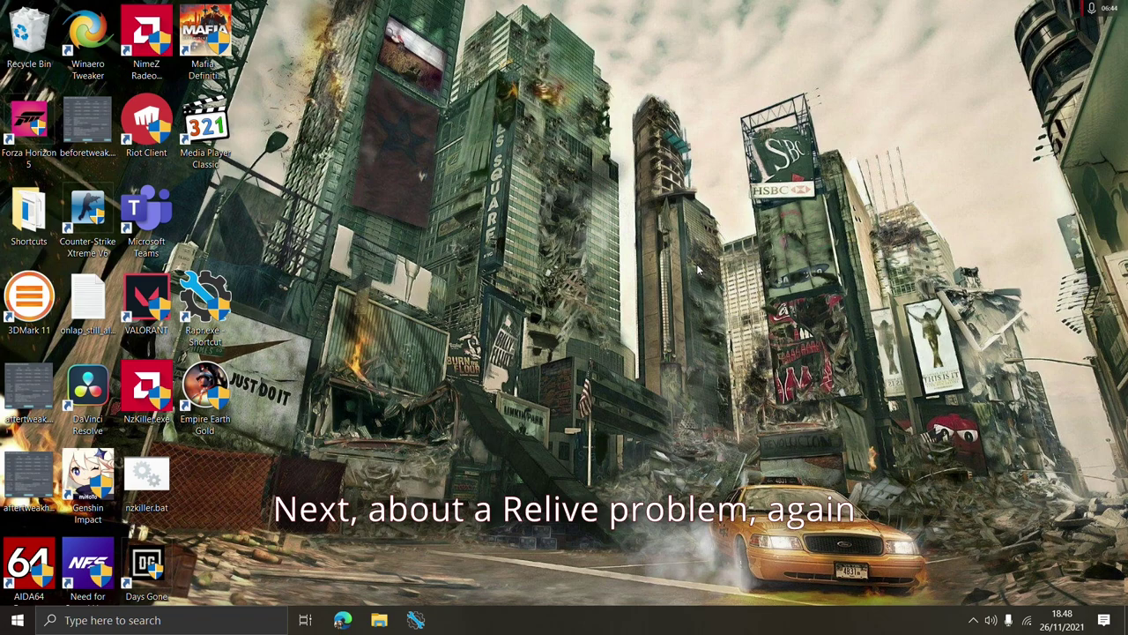
Open Registry Editor and select AudioOutputCaptureEnabled in HKEY_LOCAL_MACHINE\SOFTWARE\AMD\DVR
{"action": "key", "text": "super"}
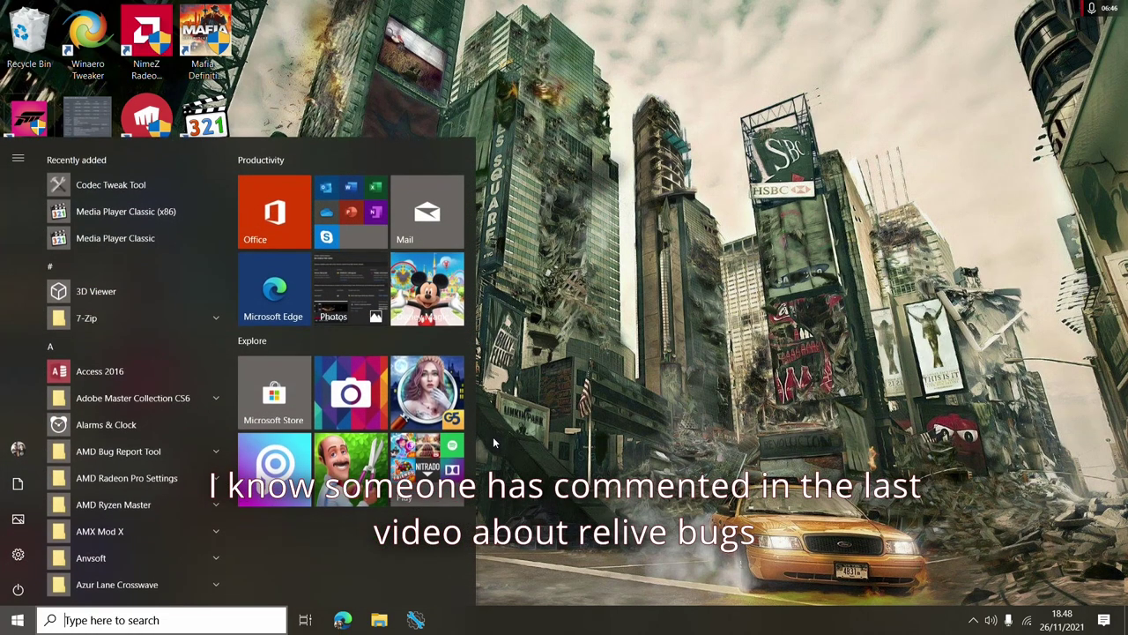
{"action": "type", "text": "re"}
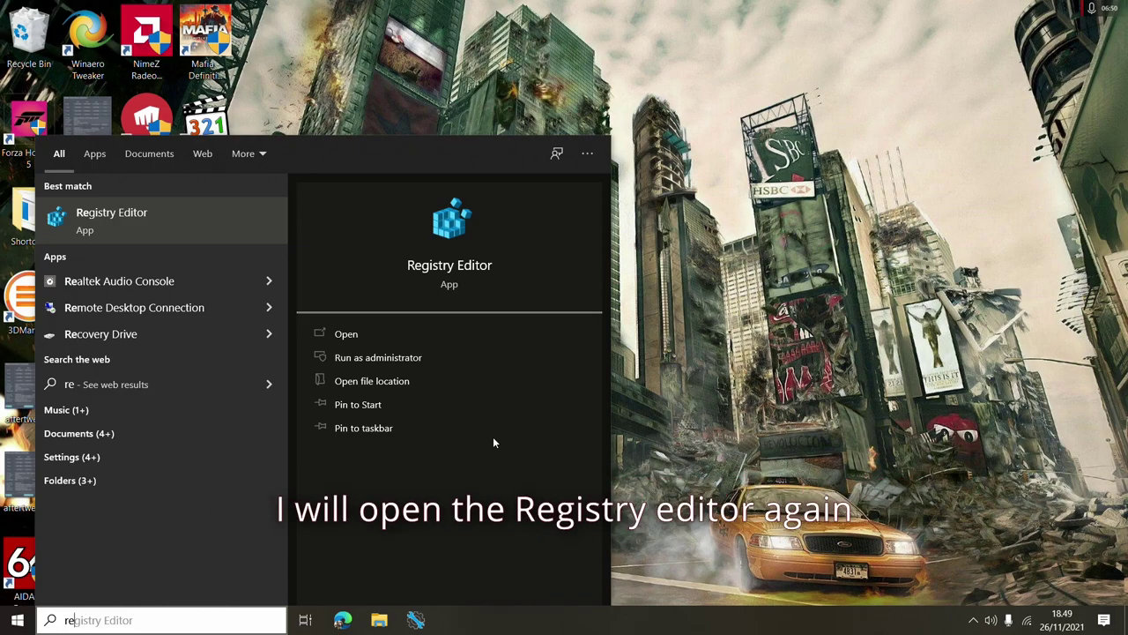
{"action": "key", "text": "Return"}
{"action": "left_click", "coordinate": [509, 408]}
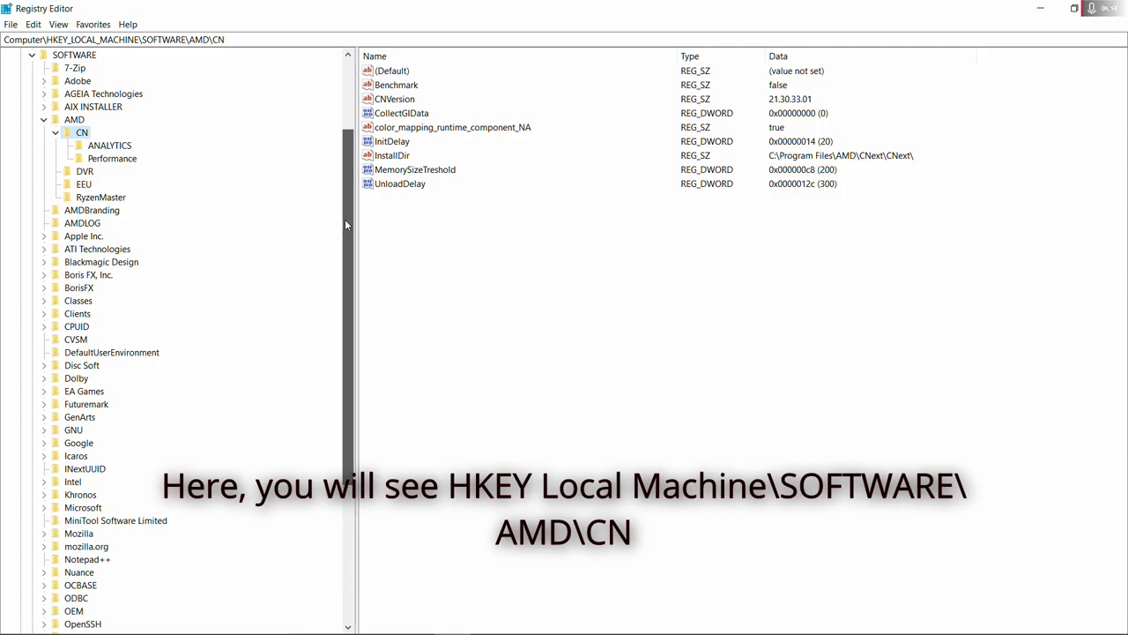
{"action": "left_click_drag", "start_coordinate": [345, 227], "coordinate": [344, 155]}
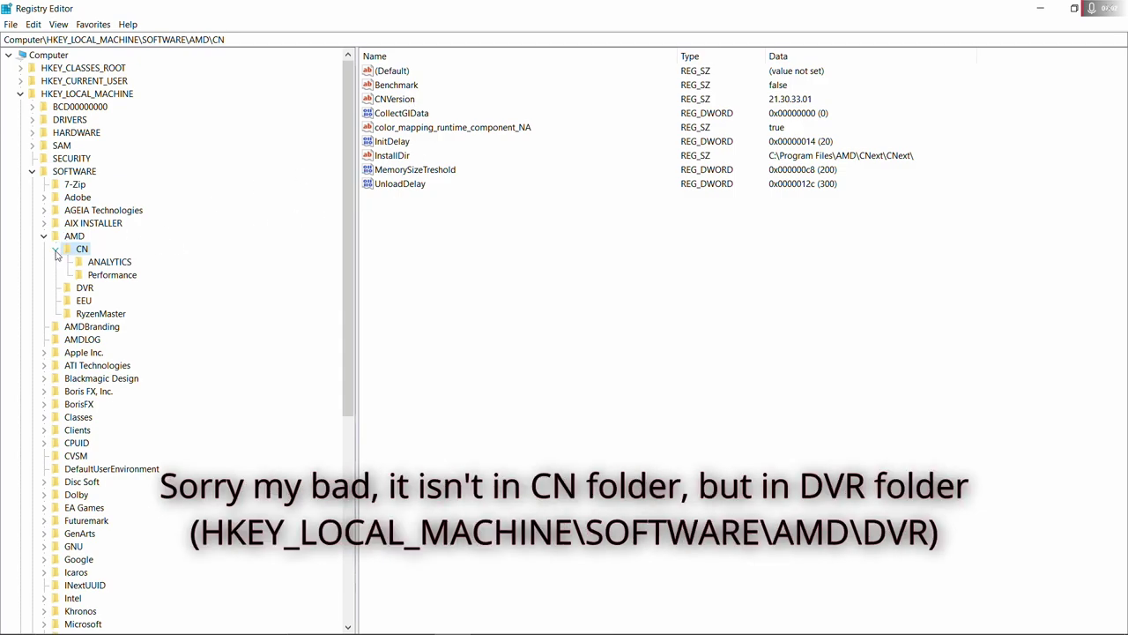
{"action": "left_click", "coordinate": [84, 289]}
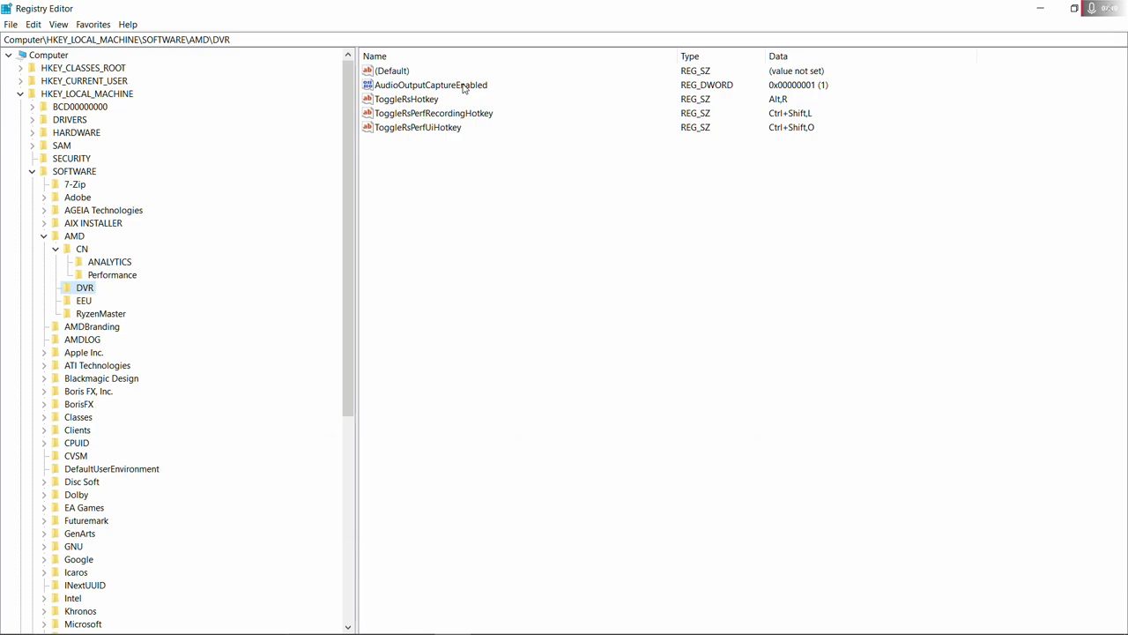
{"action": "left_click", "coordinate": [462, 88]}
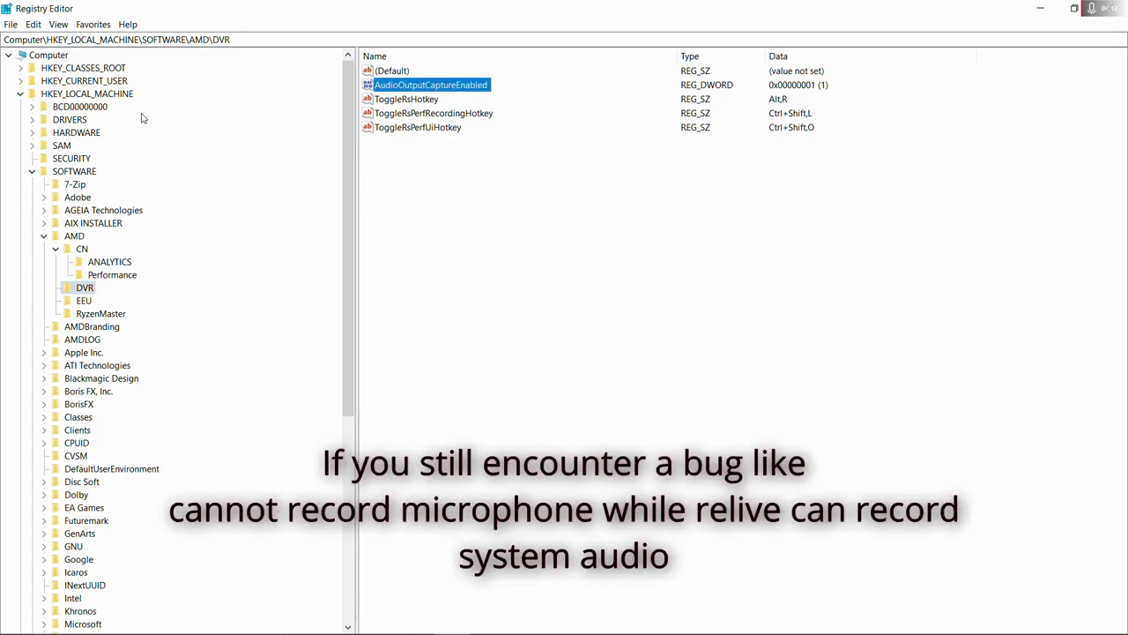
Expand HKEY_CURRENT_USER\SOFTWARE\AMD and display the values of its DVR key
{"action": "left_click", "coordinate": [20, 81]}
{"action": "left_click", "coordinate": [32, 223]}
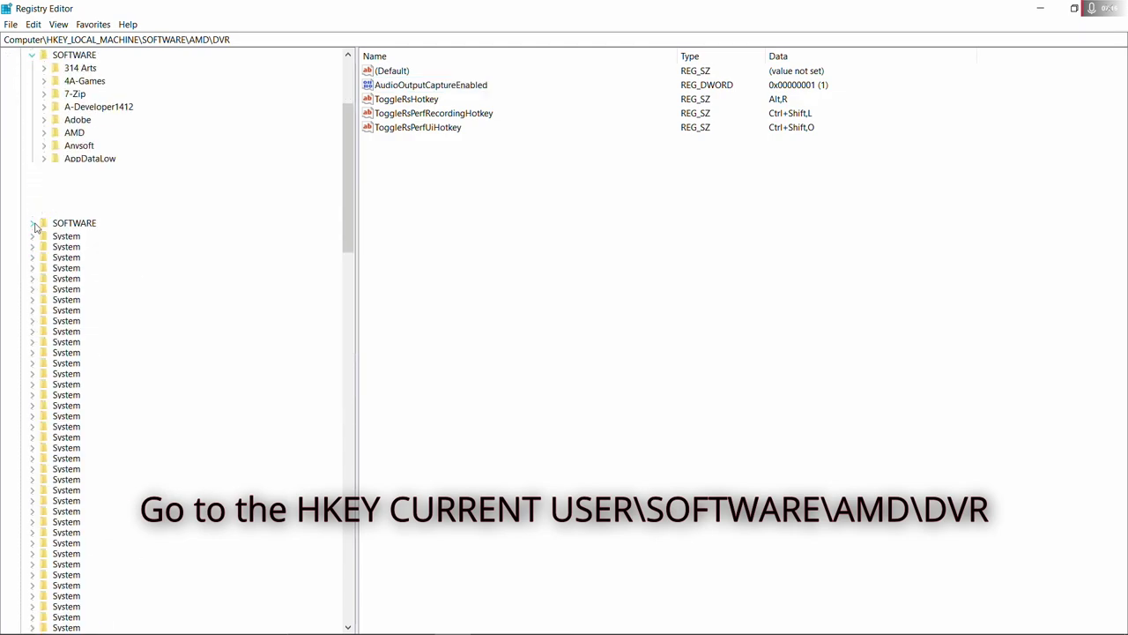
{"action": "left_click", "coordinate": [44, 132]}
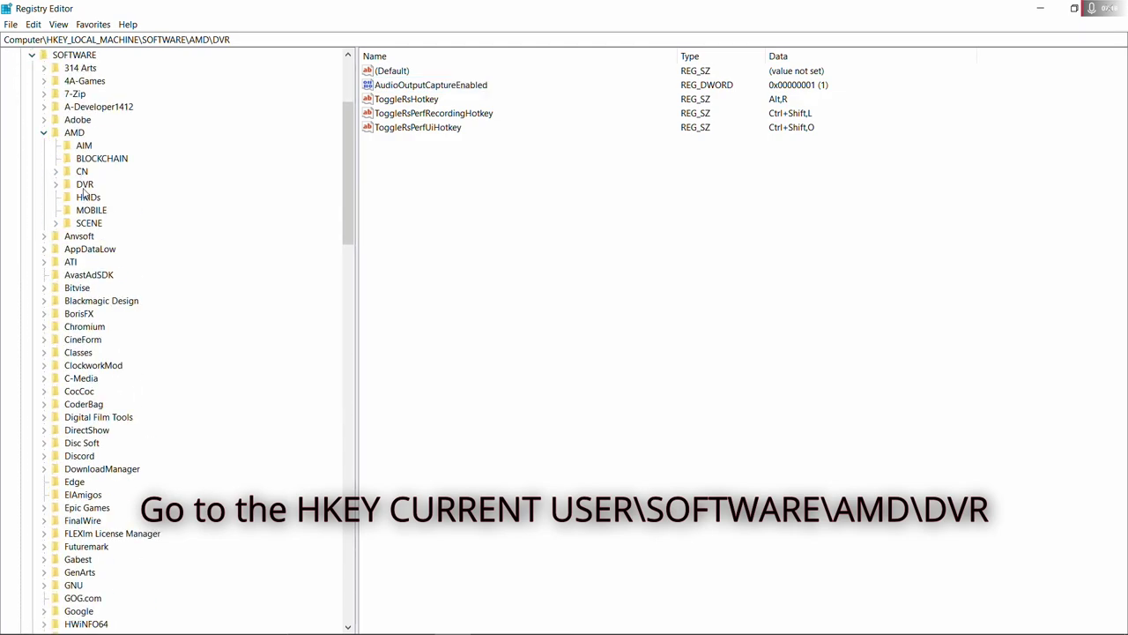
{"action": "left_click", "coordinate": [84, 187]}
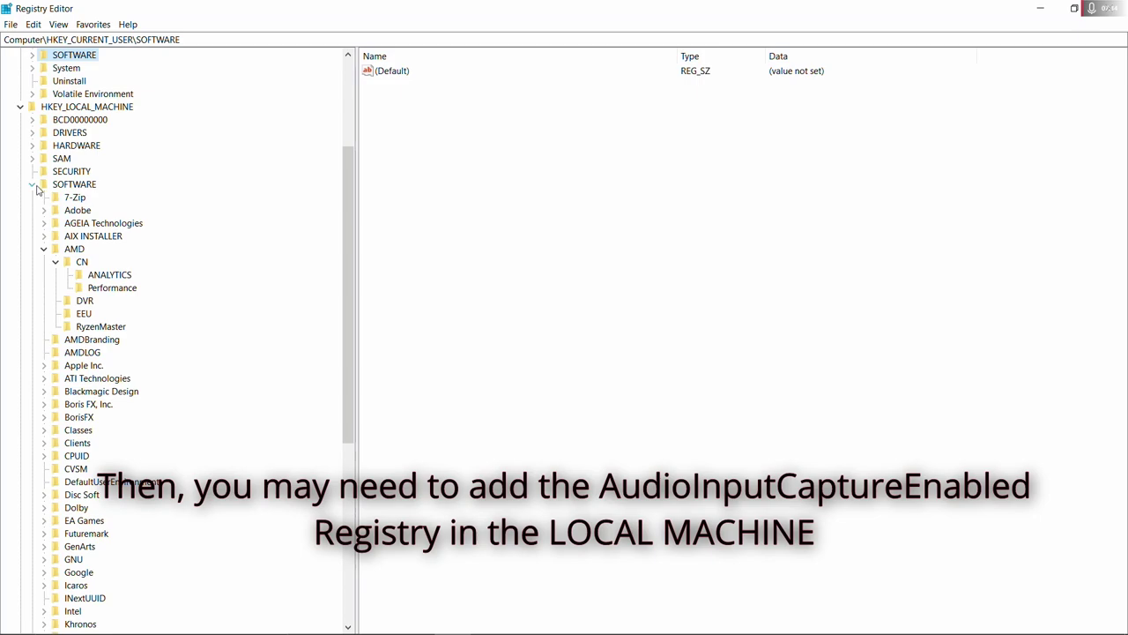
Create a DWORD (32-bit) value named AudioInputCaptureEnabled in HKEY_LOCAL_MACHINE\SOFTWARE\AMD\DVR
{"action": "left_click", "coordinate": [87, 303]}
{"action": "right_click", "coordinate": [440, 183]}
{"action": "mouse_move", "coordinate": [457, 190]}
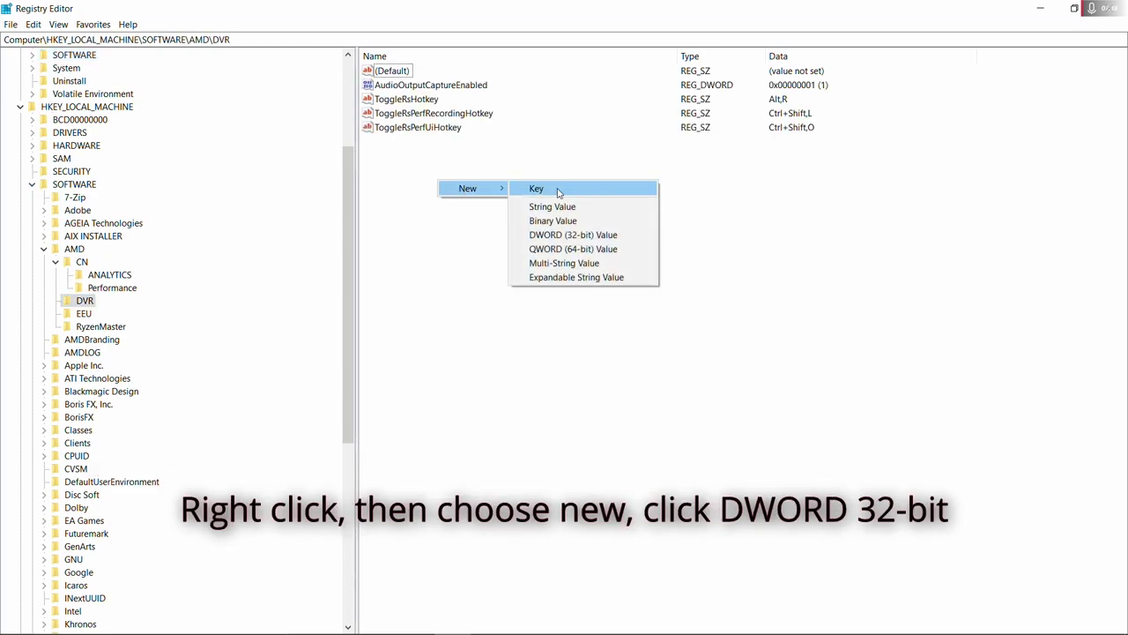
{"action": "left_click", "coordinate": [572, 234]}
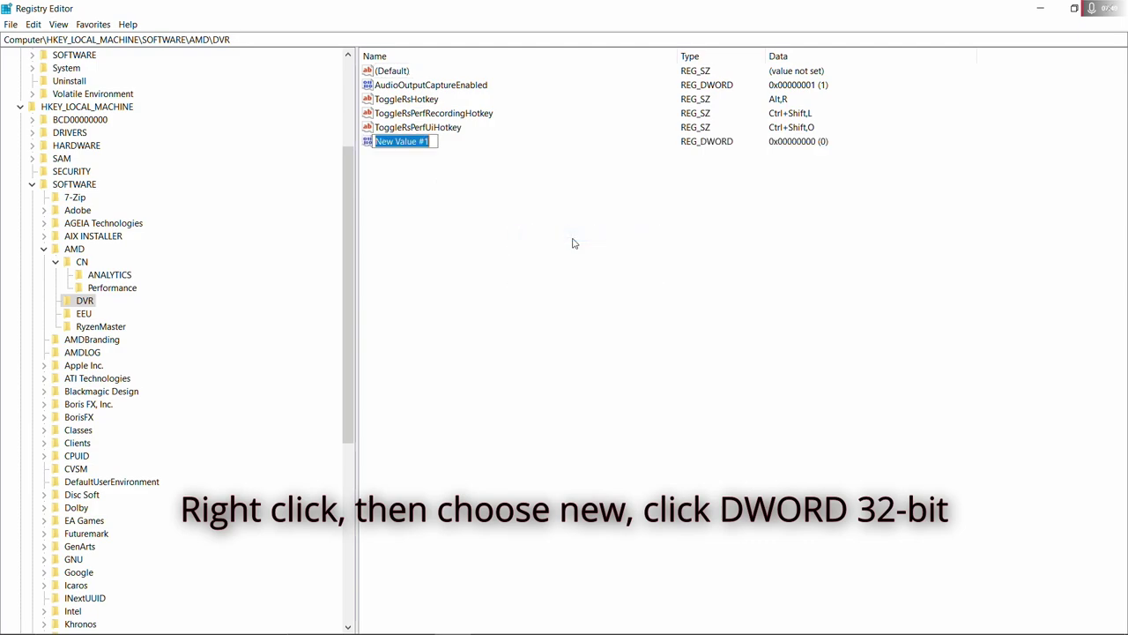
{"action": "type", "text": "A"}
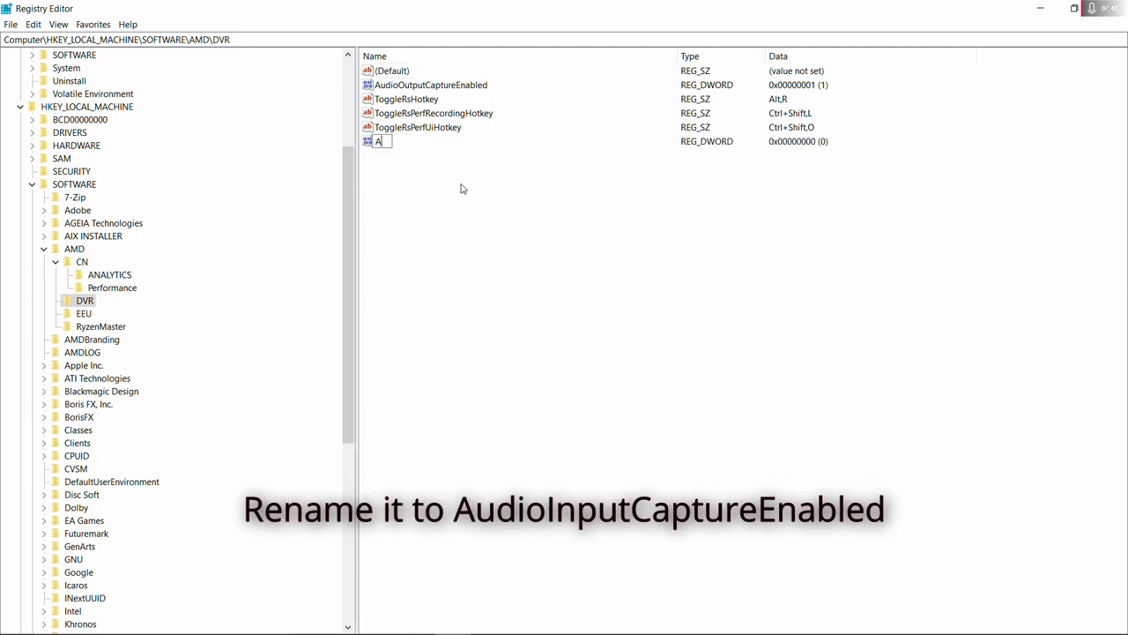
{"action": "type", "text": "udioInputCaptureEnabled"}
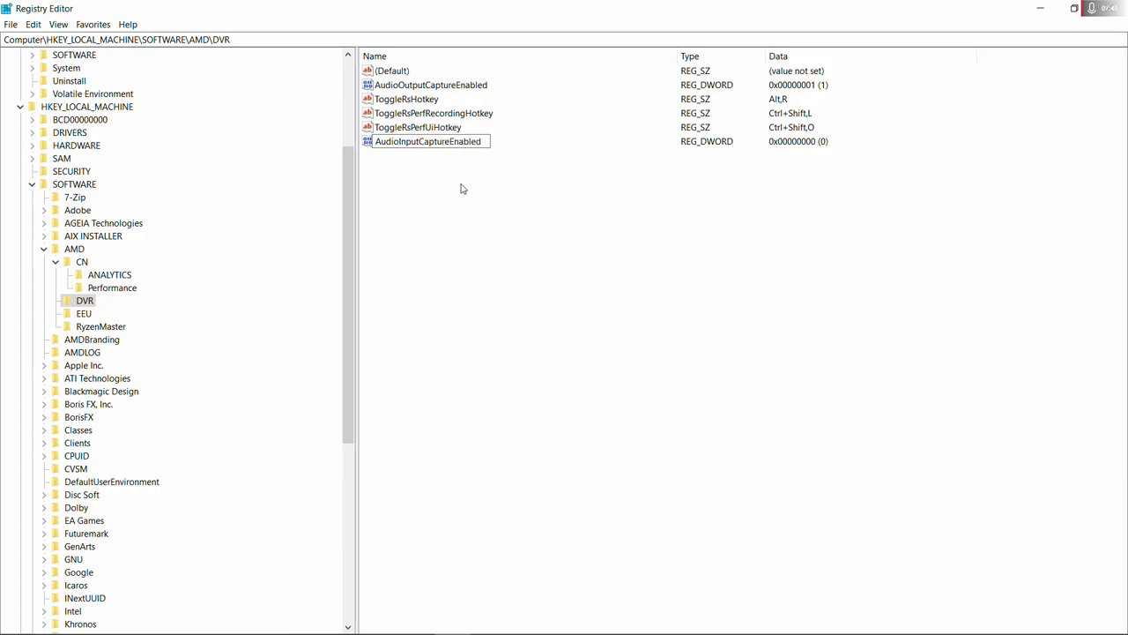
{"action": "key", "text": "Return"}
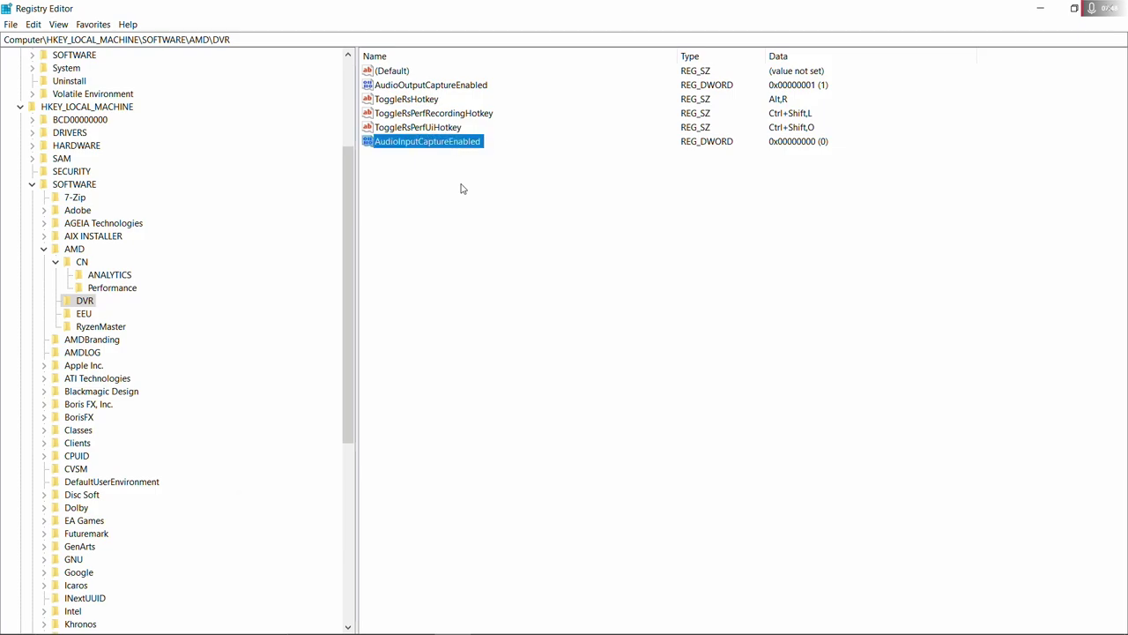
Check the AudioInputCaptureEnabled name and data in HKEY_CURRENT_USER\SOFTWARE\AMD\DVR
{"action": "left_click_drag", "start_coordinate": [345, 205], "coordinate": [343, 88]}
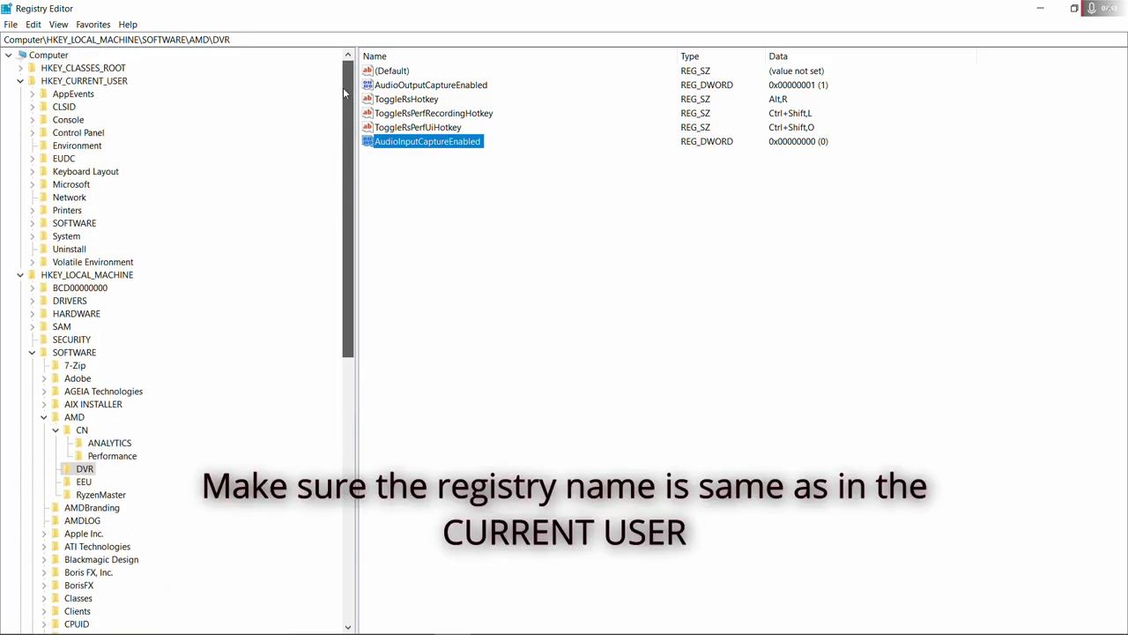
{"action": "left_click", "coordinate": [35, 225]}
{"action": "left_click", "coordinate": [85, 184]}
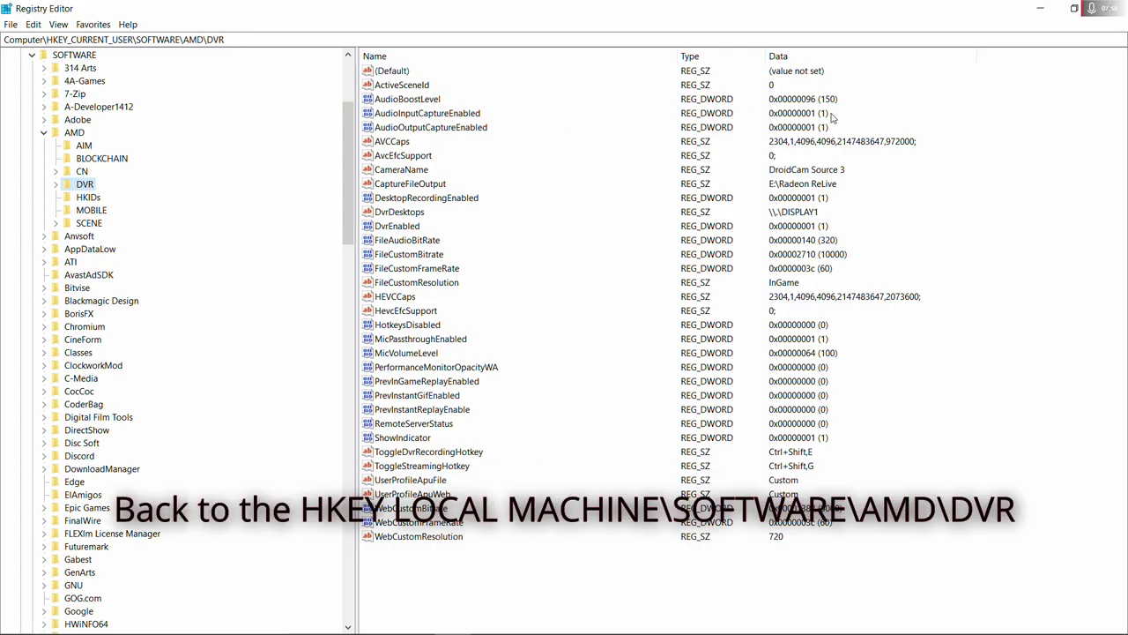
Return to HKEY_LOCAL_MACHINE\SOFTWARE\AMD\DVR and set AudioInputCaptureEnabled to 1
{"action": "left_click_drag", "start_coordinate": [348, 176], "coordinate": [314, 484]}
{"action": "left_click", "coordinate": [84, 236]}
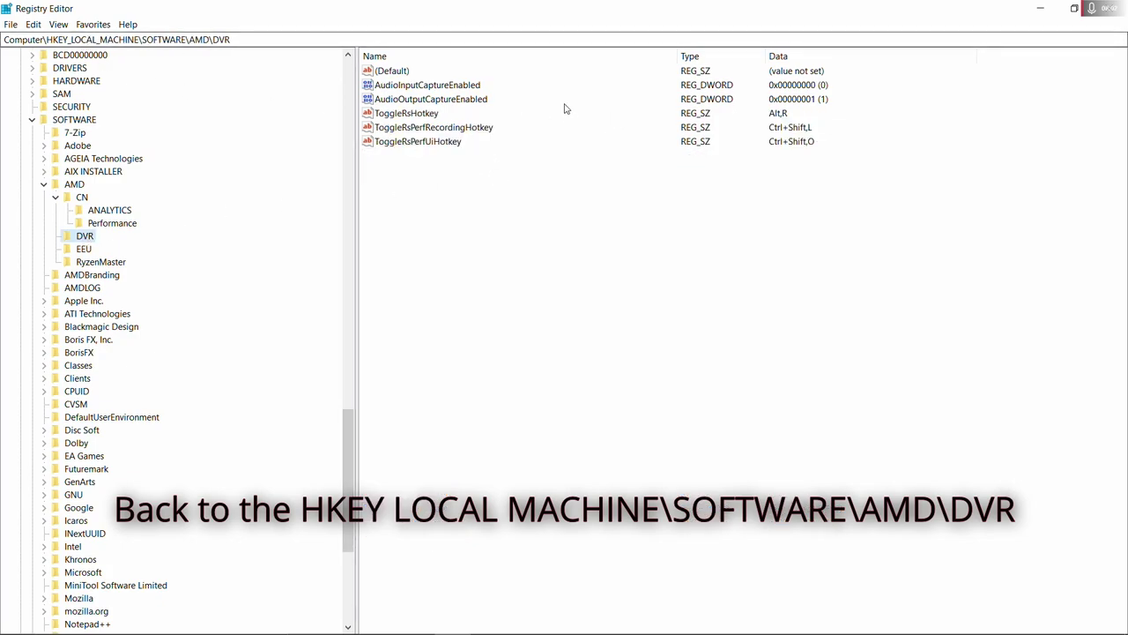
{"action": "double_click", "coordinate": [470, 89]}
{"action": "type", "text": "1"}
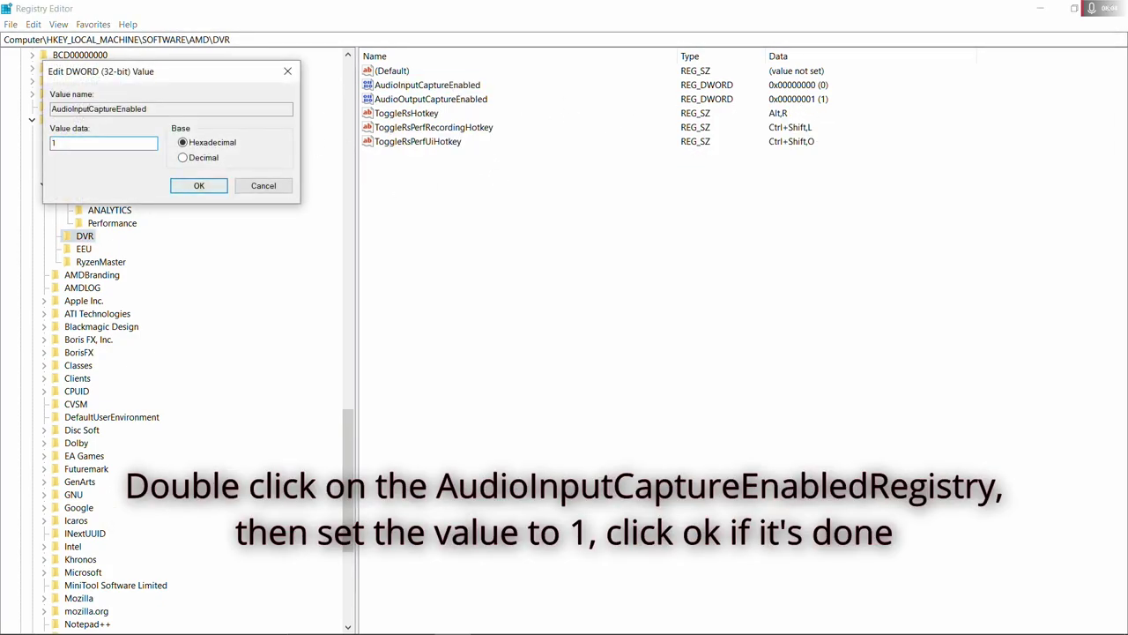
{"action": "left_click", "coordinate": [199, 186]}
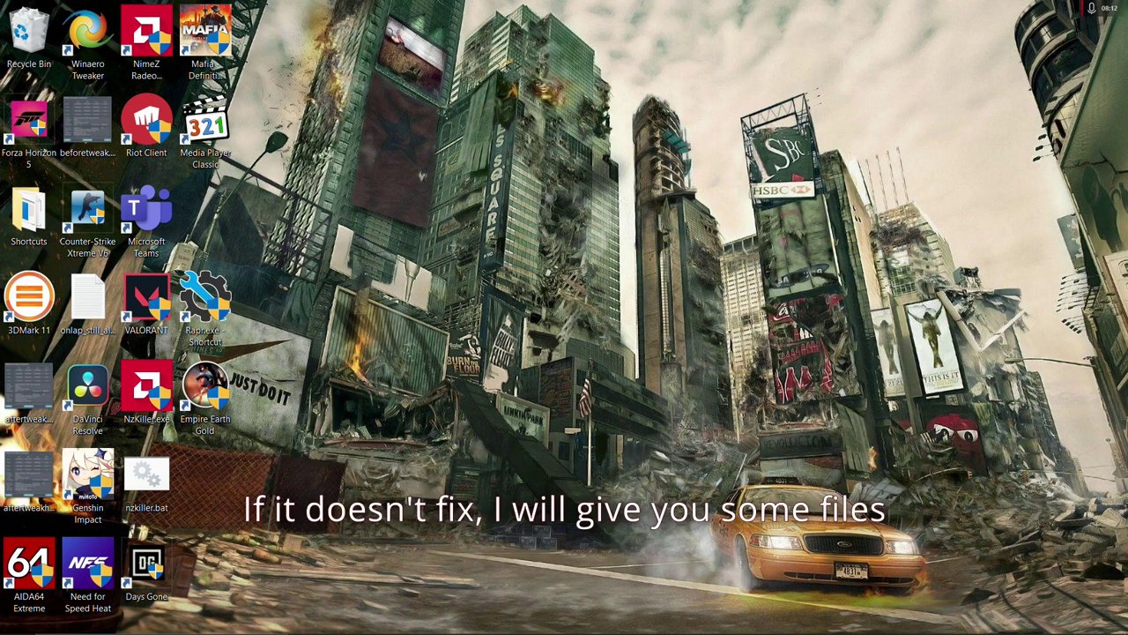
Switch to File Explorer, enlarge its window, and open the game2+config folder on the SSDINTEL (E:) drive
{"action": "left_click", "coordinate": [386, 619]}
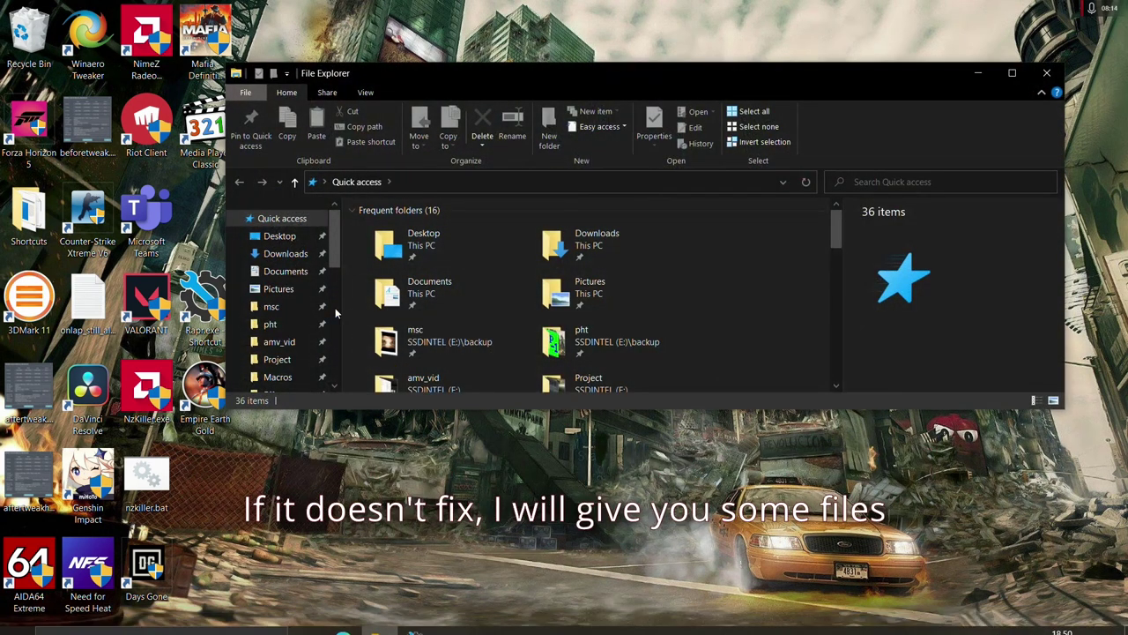
{"action": "scroll", "coordinate": [335, 310], "scroll_direction": "down", "scroll_amount": 5}
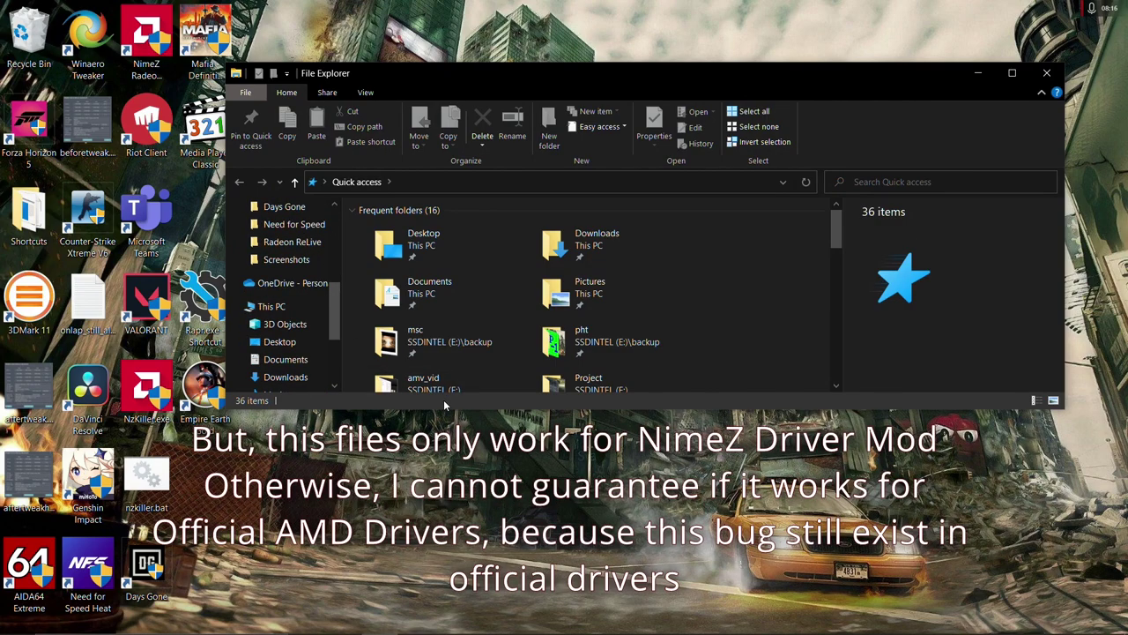
{"action": "left_click_drag", "start_coordinate": [771, 408], "coordinate": [771, 512]}
{"action": "scroll", "coordinate": [298, 352], "scroll_direction": "down", "scroll_amount": 1}
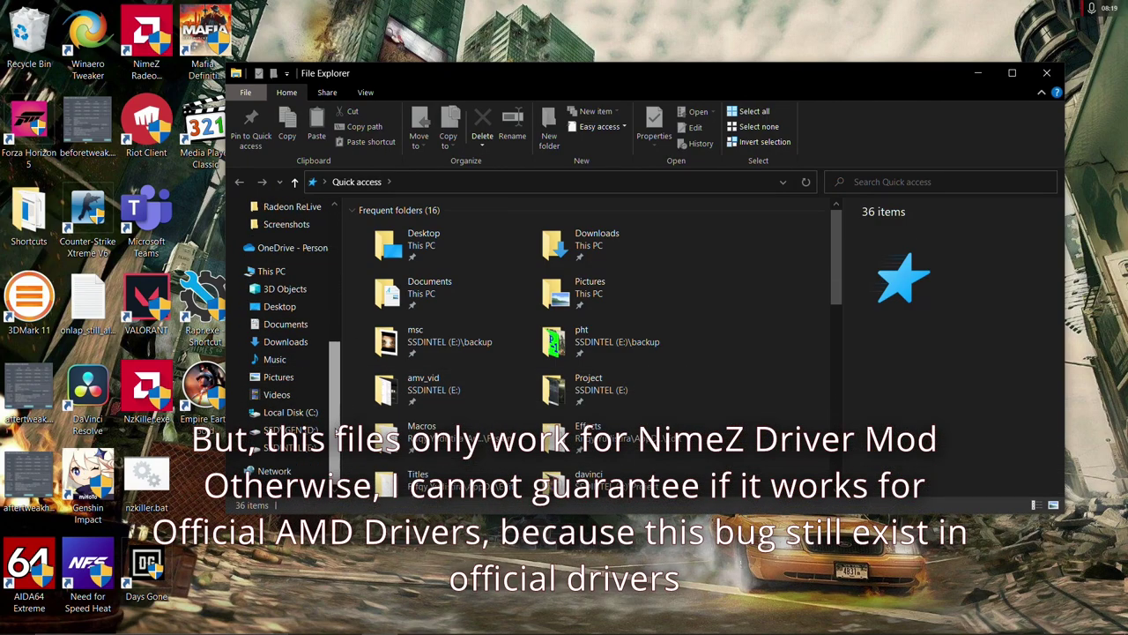
{"action": "left_click", "coordinate": [295, 448]}
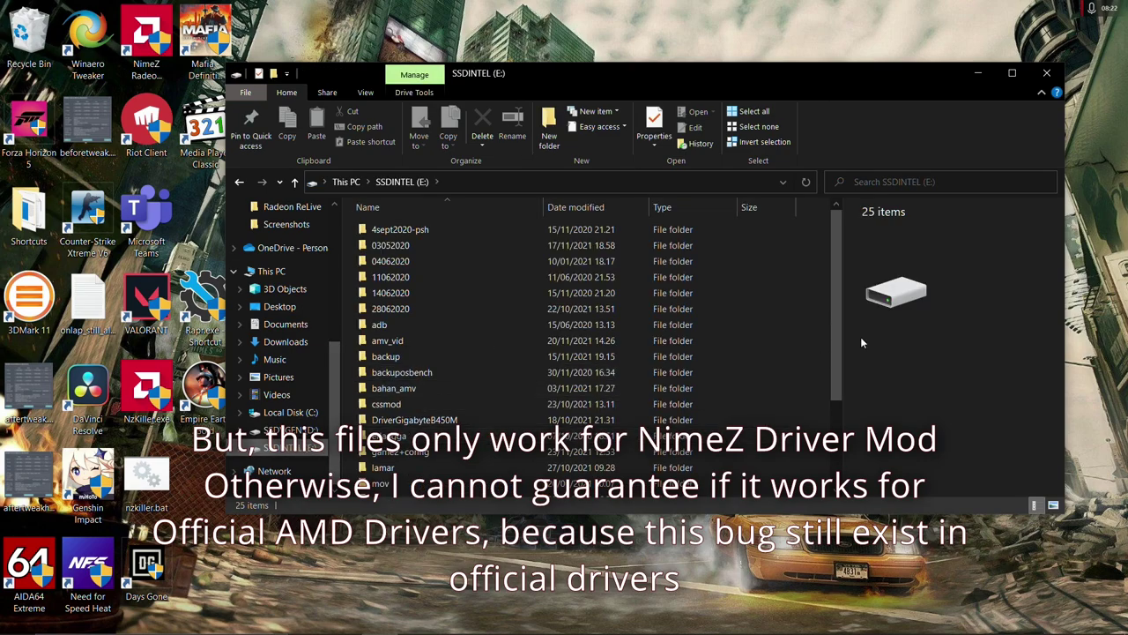
{"action": "scroll", "coordinate": [836, 333], "scroll_direction": "down", "scroll_amount": 2}
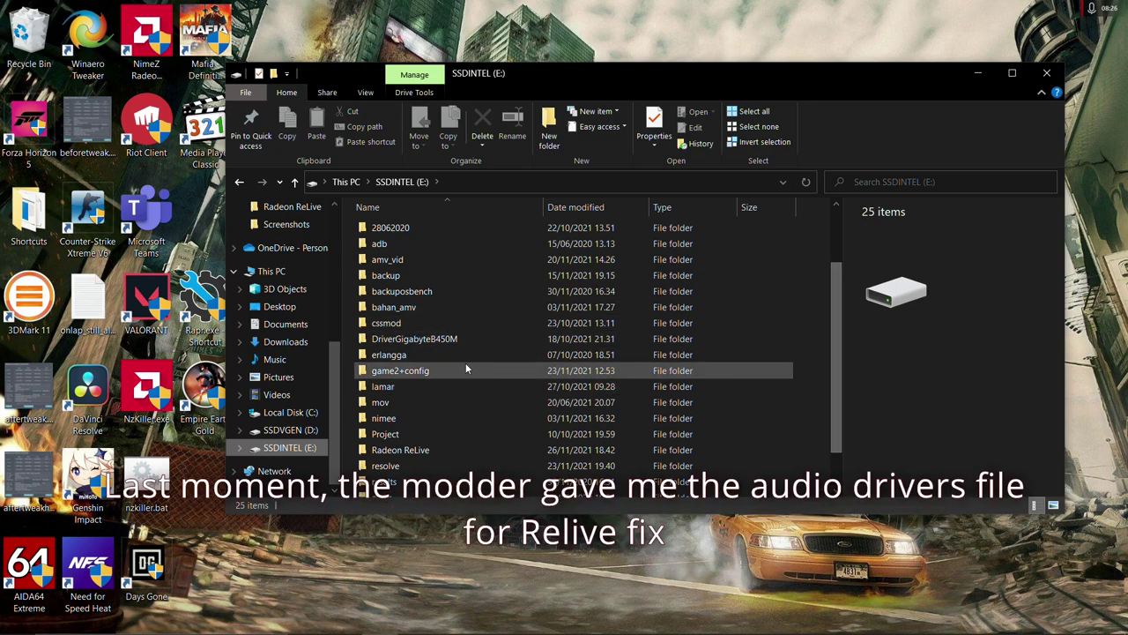
{"action": "double_click", "coordinate": [466, 369]}
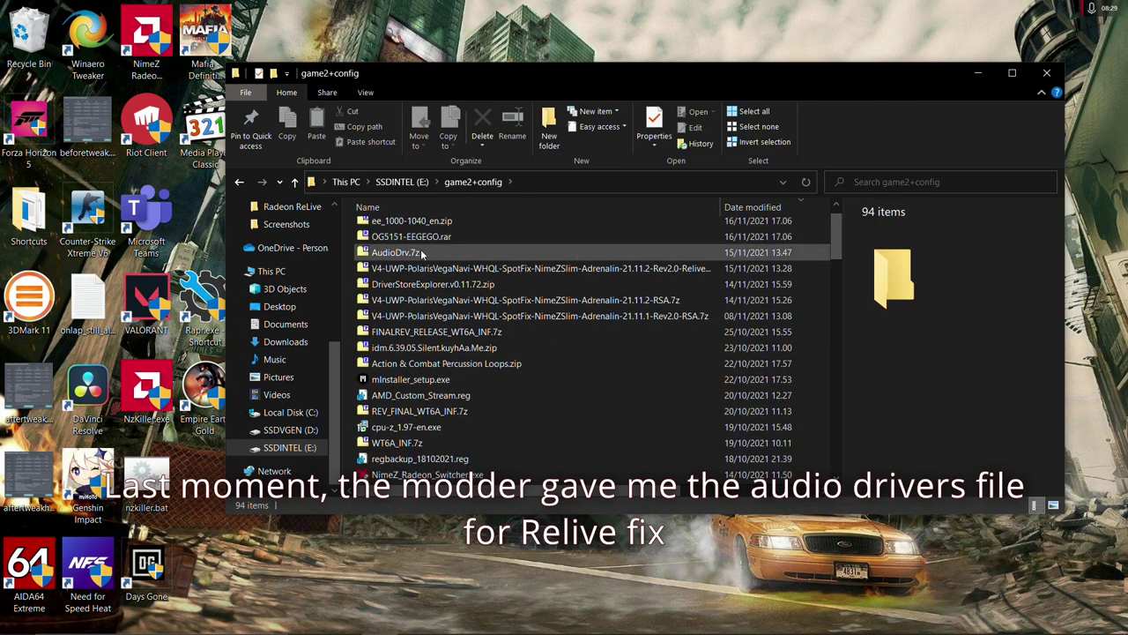
Open the extracted NimeZ Adrenalin 21.11.2-Rev2.0-ReliveV3-RSA driver folder in a new window
{"action": "left_click", "coordinate": [826, 253]}
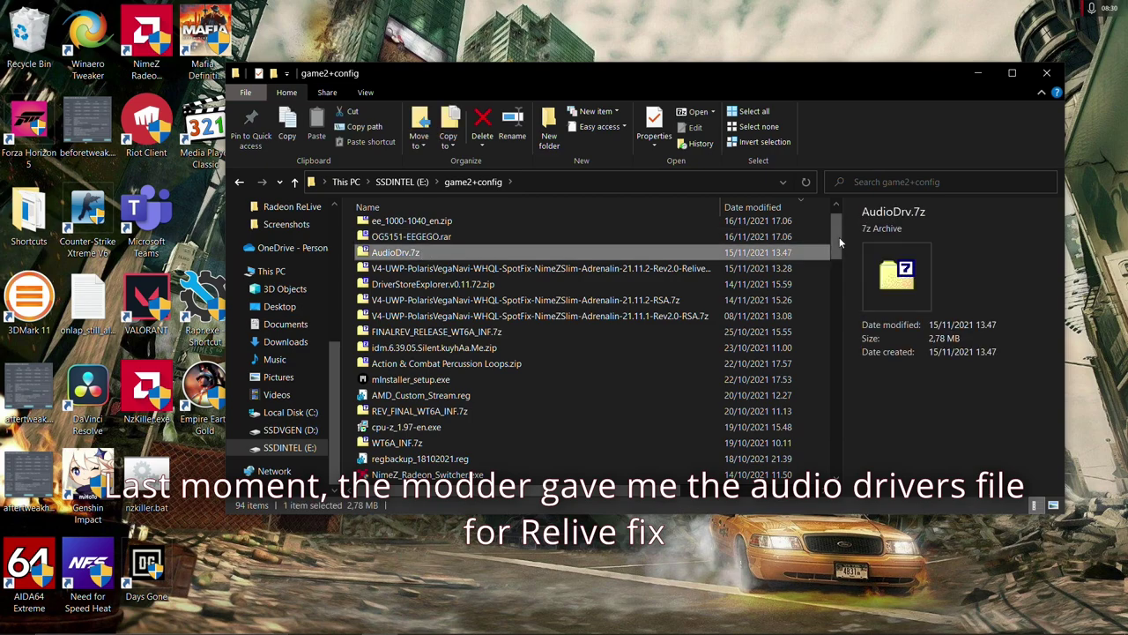
{"action": "left_click_drag", "start_coordinate": [834, 237], "coordinate": [837, 313]}
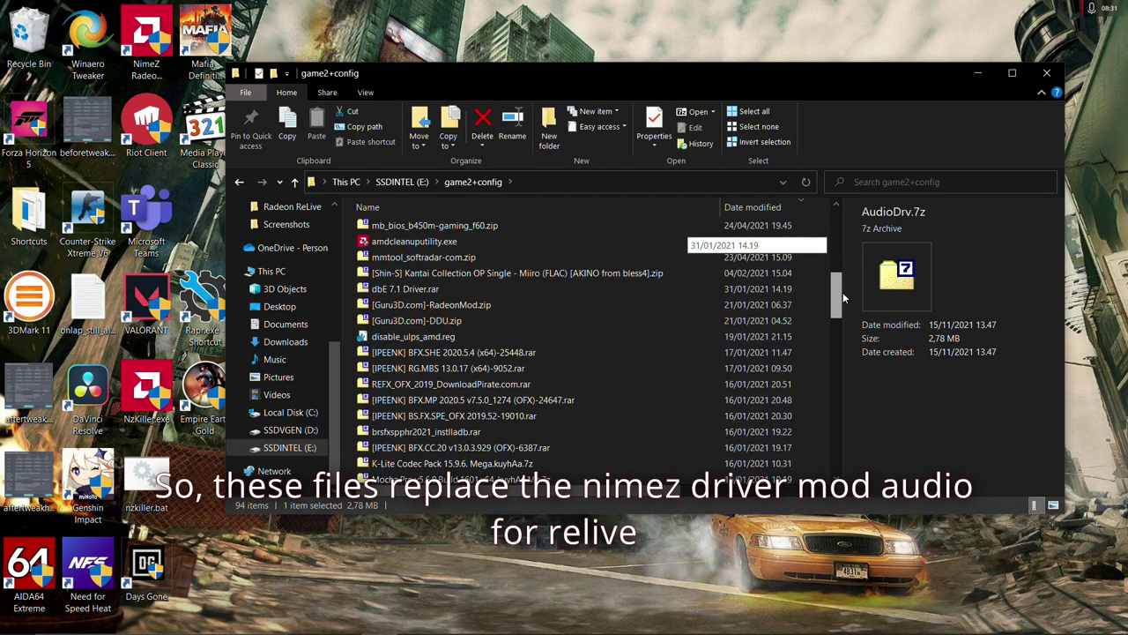
{"action": "left_click_drag", "start_coordinate": [842, 292], "coordinate": [854, 227]}
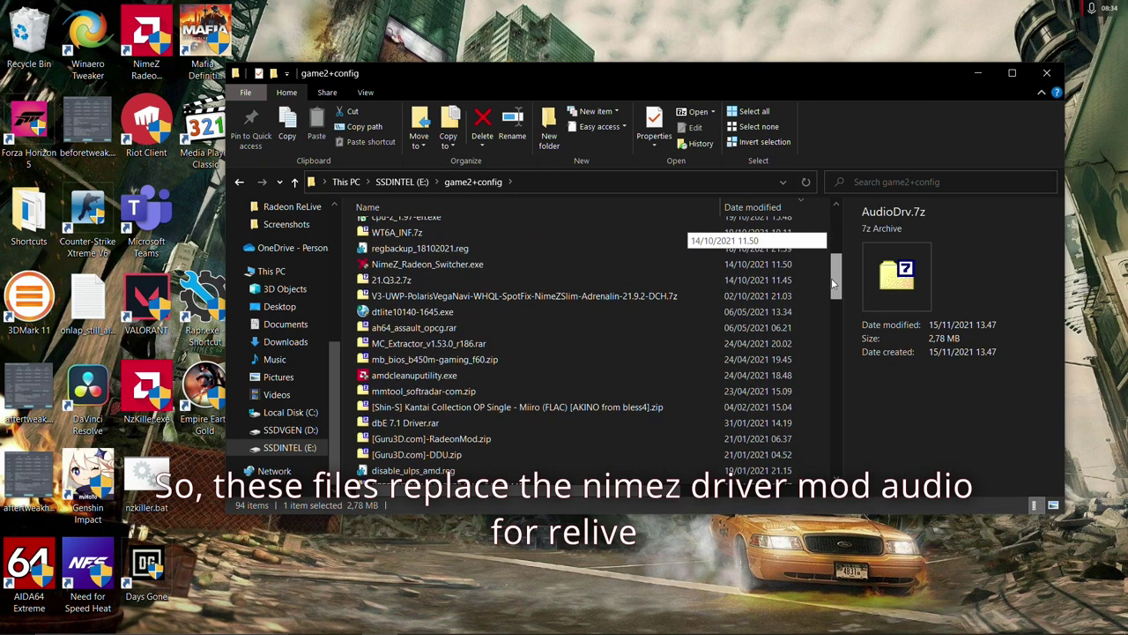
{"action": "left_click_drag", "start_coordinate": [832, 328], "coordinate": [830, 344]}
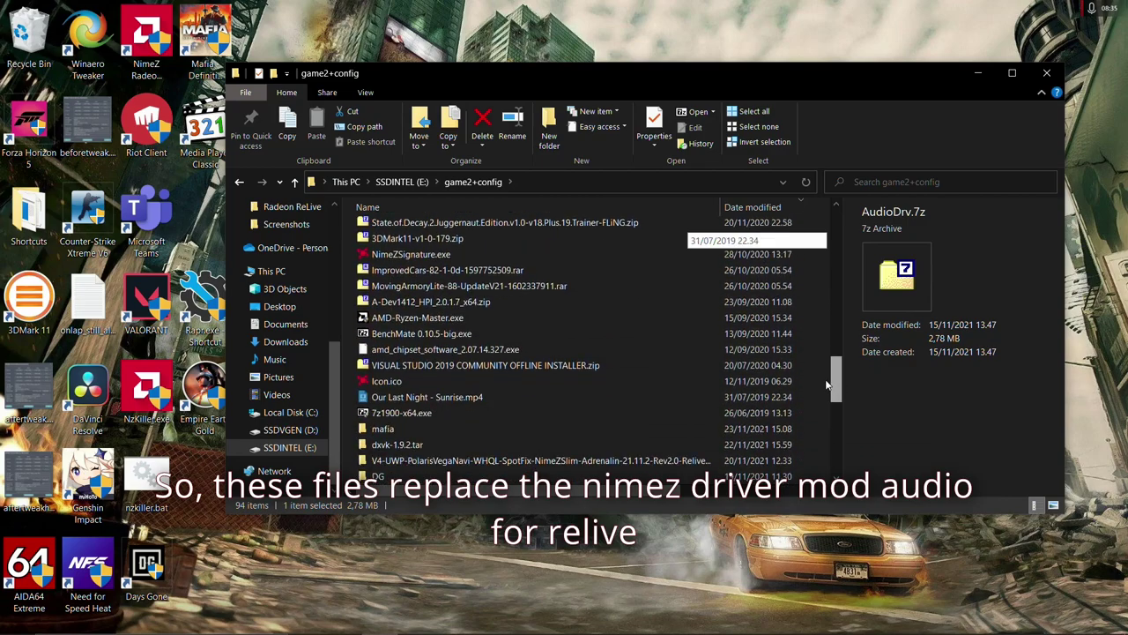
{"action": "scroll", "coordinate": [731, 375], "scroll_direction": "down", "scroll_amount": 3}
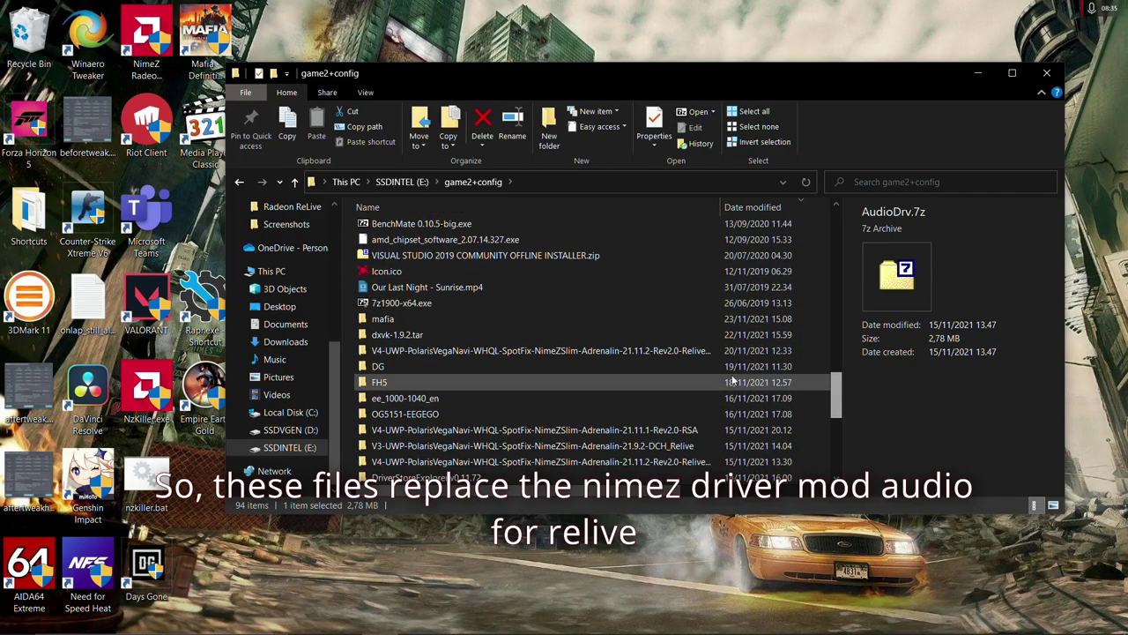
{"action": "left_click", "coordinate": [539, 351]}
{"action": "right_click", "coordinate": [540, 351]}
{"action": "left_click", "coordinate": [599, 278]}
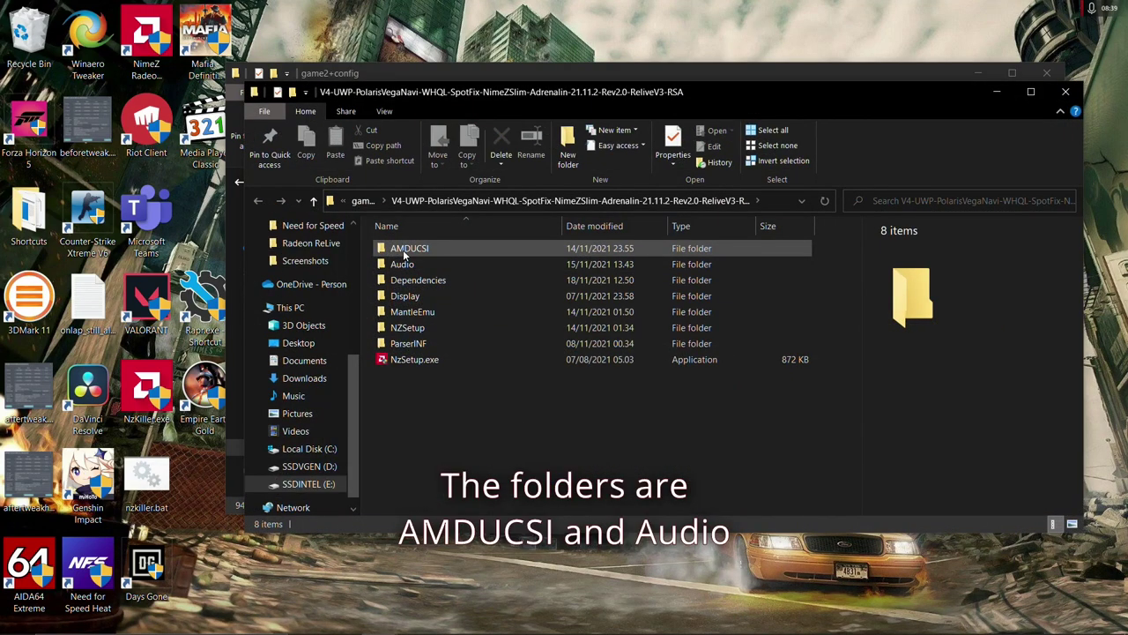
Move the AMDUCSI and Audio folders from the driver folder to the desktop
{"action": "left_click", "coordinate": [403, 249]}
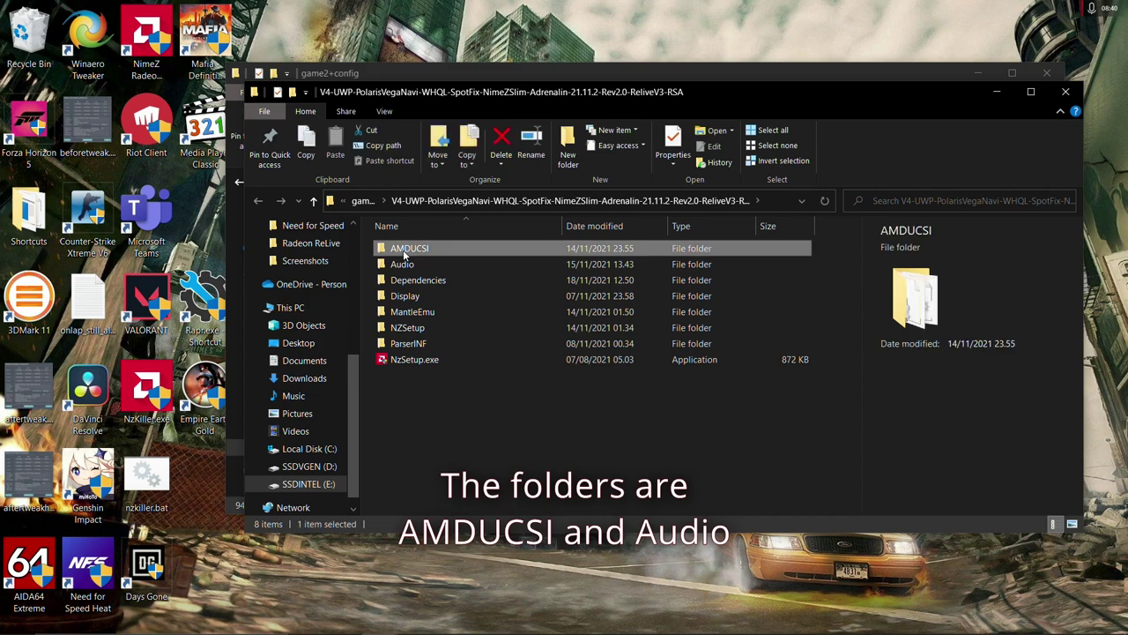
{"action": "left_click", "coordinate": [419, 264], "text": "shift"}
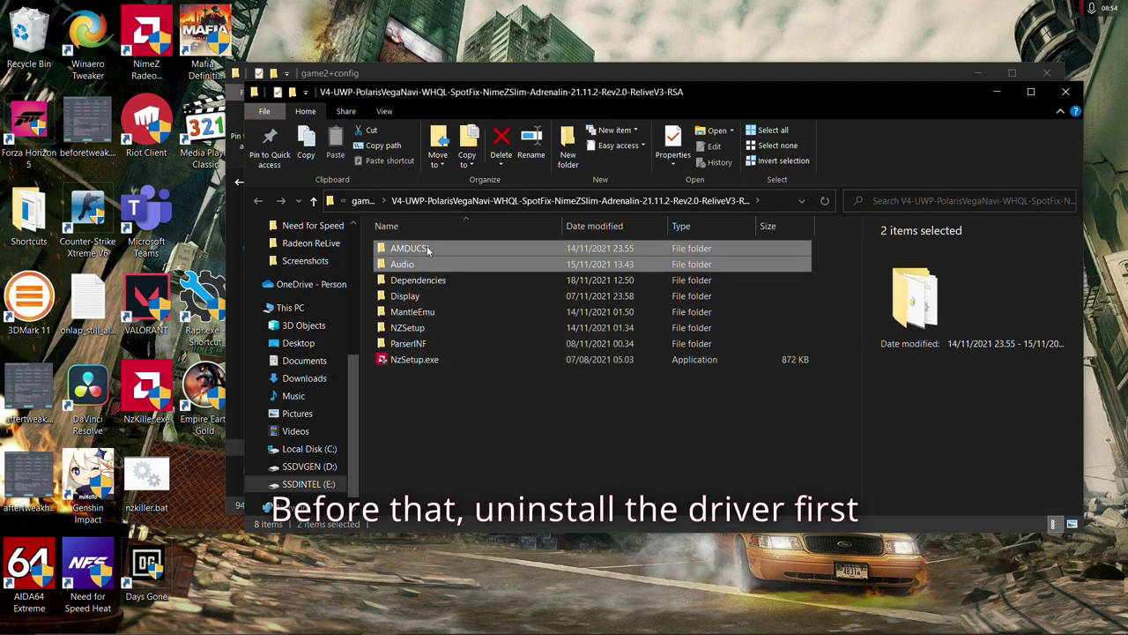
{"action": "left_click", "coordinate": [430, 369]}
{"action": "left_click", "coordinate": [411, 249]}
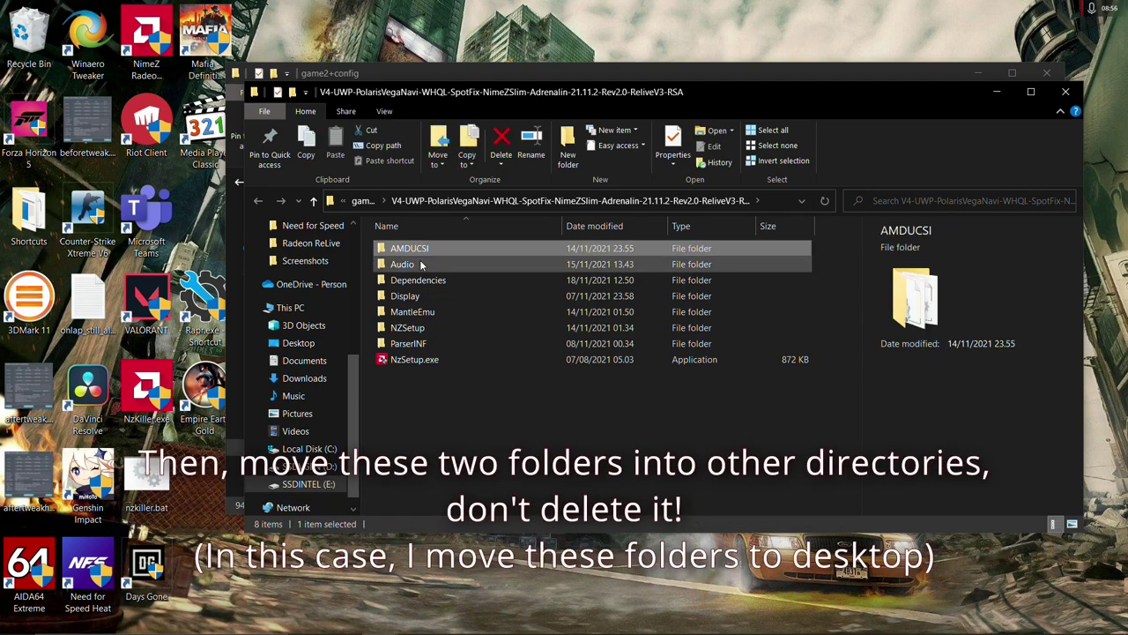
{"action": "left_click", "coordinate": [421, 265], "text": "shift"}
{"action": "left_click", "coordinate": [201, 479]}
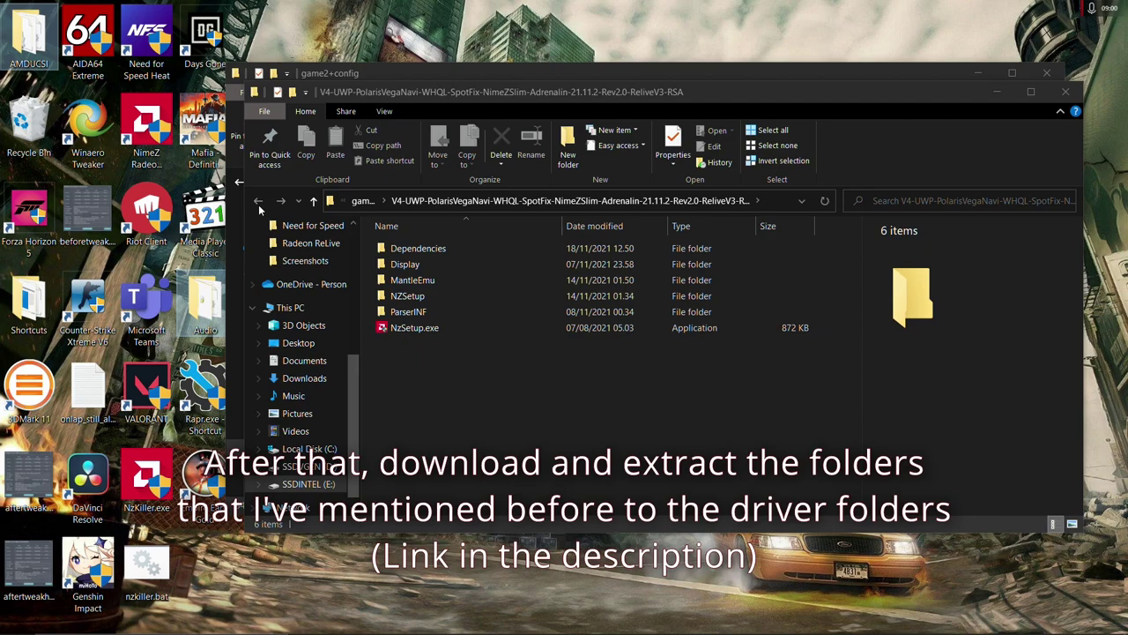
Open AudioDrv.7z from the game2+config folder and extract its AMDUCSI and Audio folders into the V4-UWP NimeZSlim-Adrenalin-21.11.2-Rev2.0-ReliveV3-RSA driver folder
{"action": "left_click", "coordinate": [518, 66]}
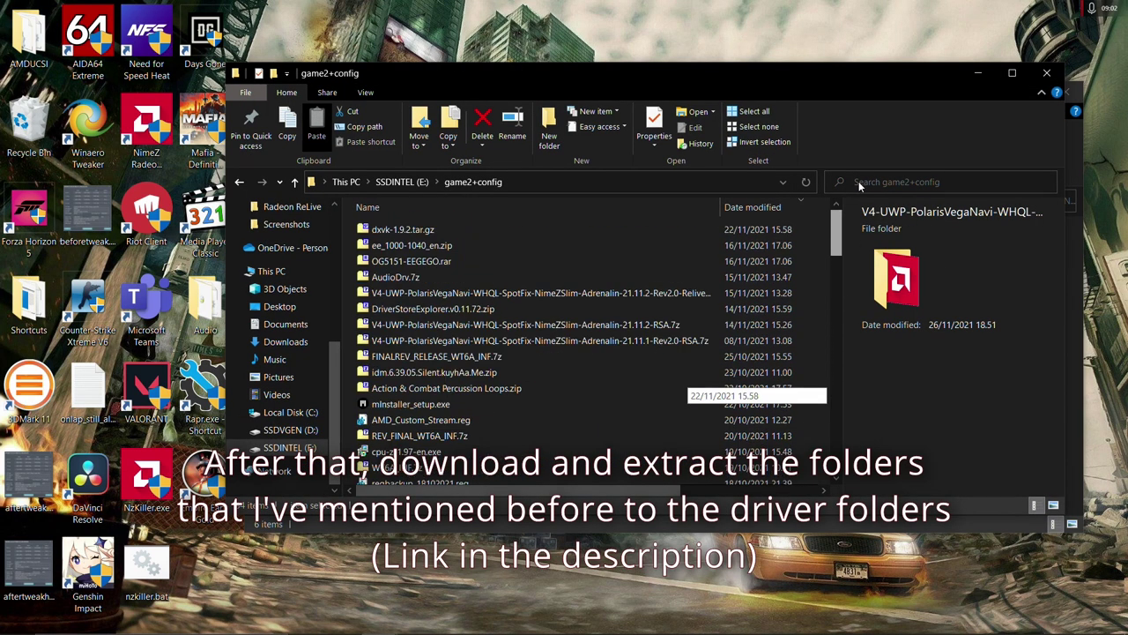
{"action": "double_click", "coordinate": [396, 277]}
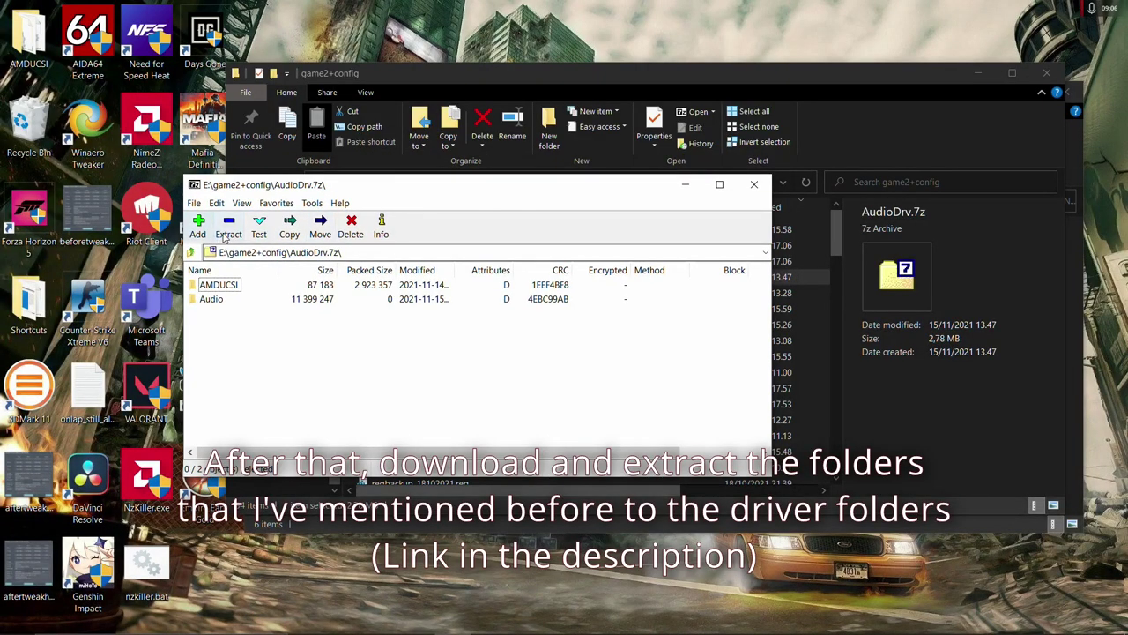
{"action": "left_click", "coordinate": [219, 285]}
{"action": "left_click", "coordinate": [213, 300]}
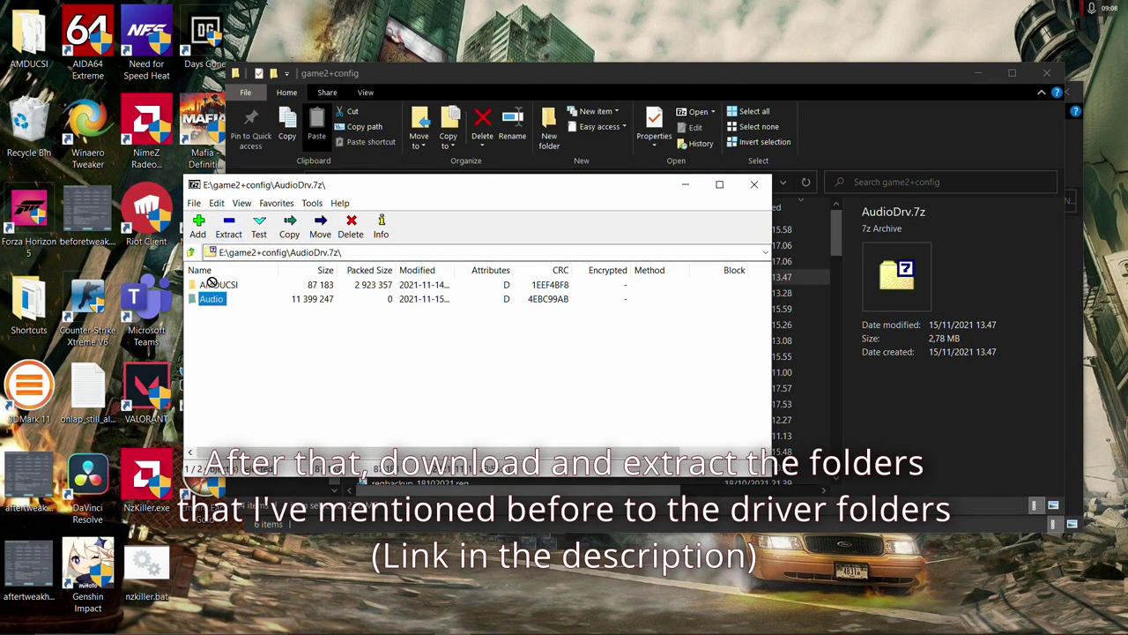
{"action": "key", "text": "ctrl+a"}
{"action": "left_click", "coordinate": [231, 231]}
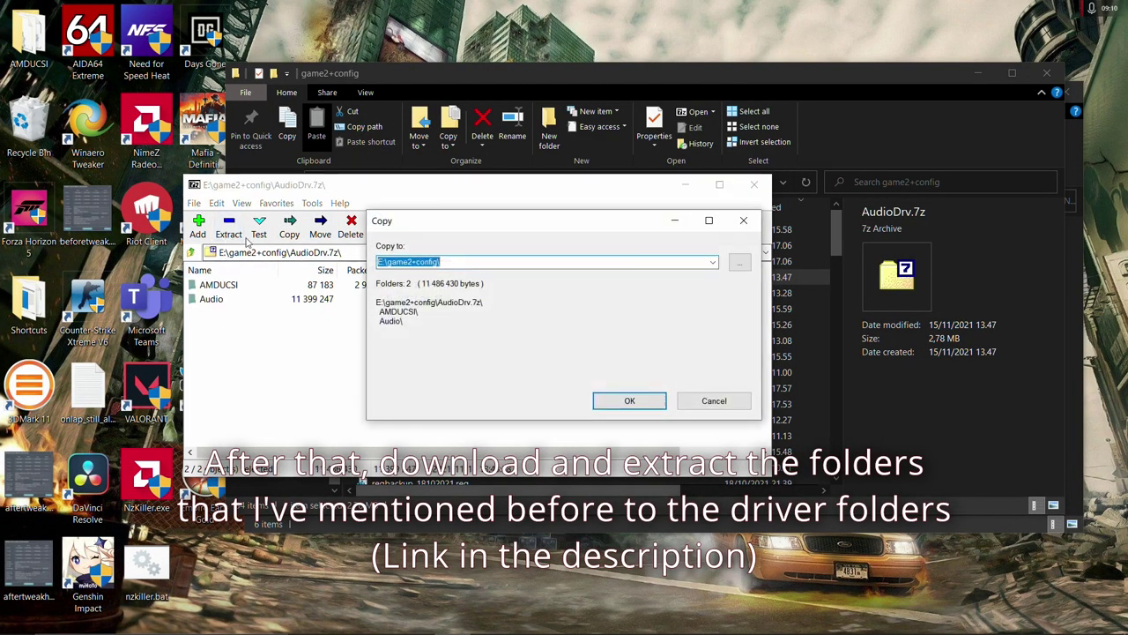
{"action": "left_click", "coordinate": [739, 261]}
{"action": "left_click_drag", "start_coordinate": [718, 299], "coordinate": [720, 379]}
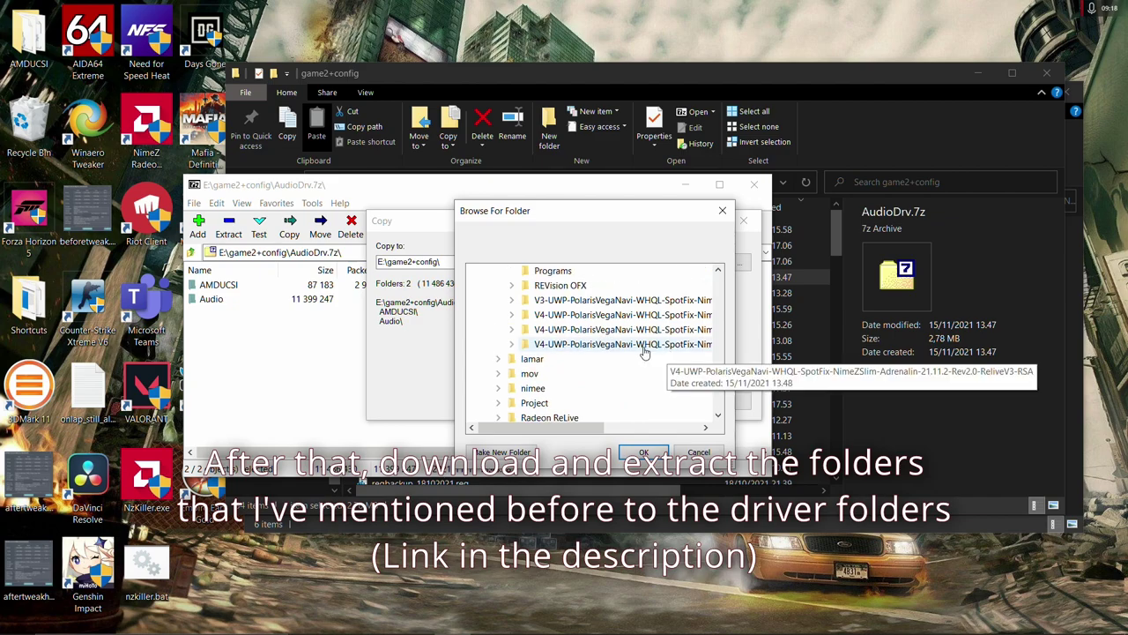
{"action": "left_click", "coordinate": [645, 345]}
{"action": "left_click", "coordinate": [644, 452]}
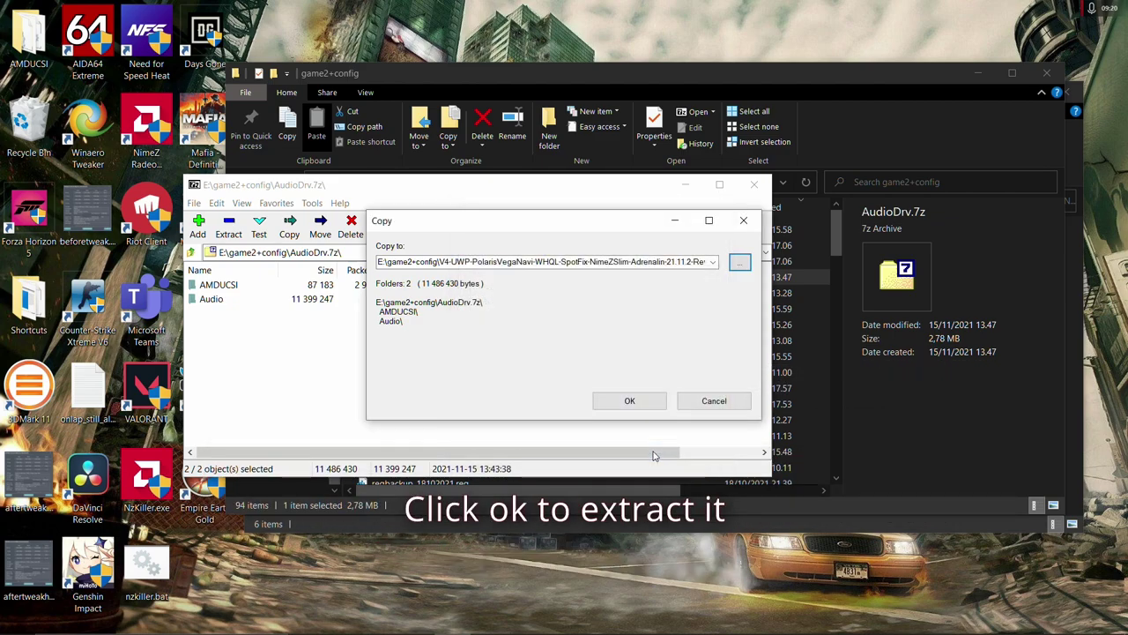
{"action": "left_click", "coordinate": [633, 401]}
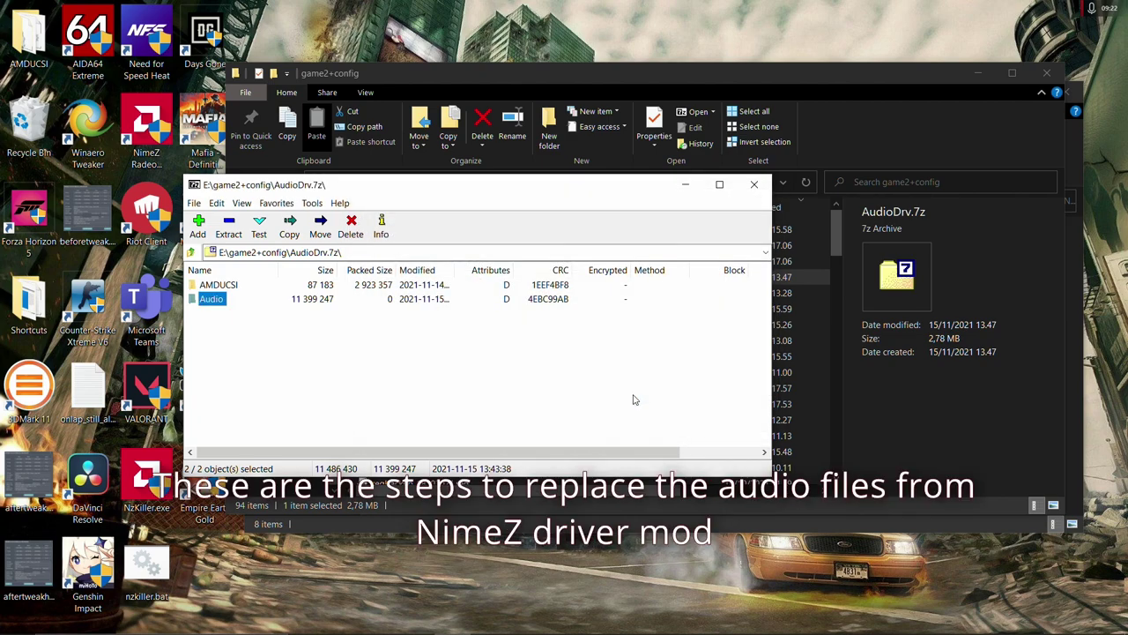